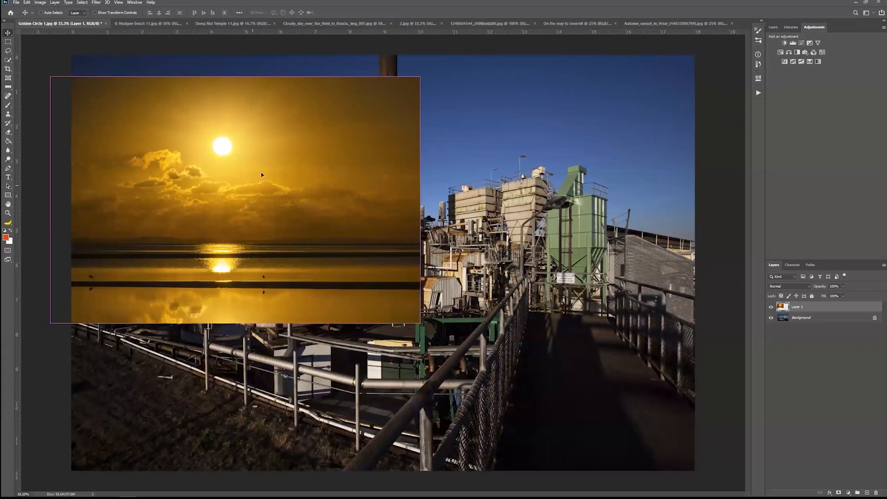
# - Align the sunset layer with the canvas corner, enlarge it to cover the whole factory photo and lower its opacity to 82%
pyautogui.moveTo(261, 174)
pyautogui.mouseDown()
pyautogui.moveTo(267, 163)
pyautogui.moveTo(284, 168)
pyautogui.moveTo(273, 163)
pyautogui.moveTo(373, 217)
pyautogui.moveTo(323, 213)
pyautogui.moveTo(274, 167)
pyautogui.mouseUp()
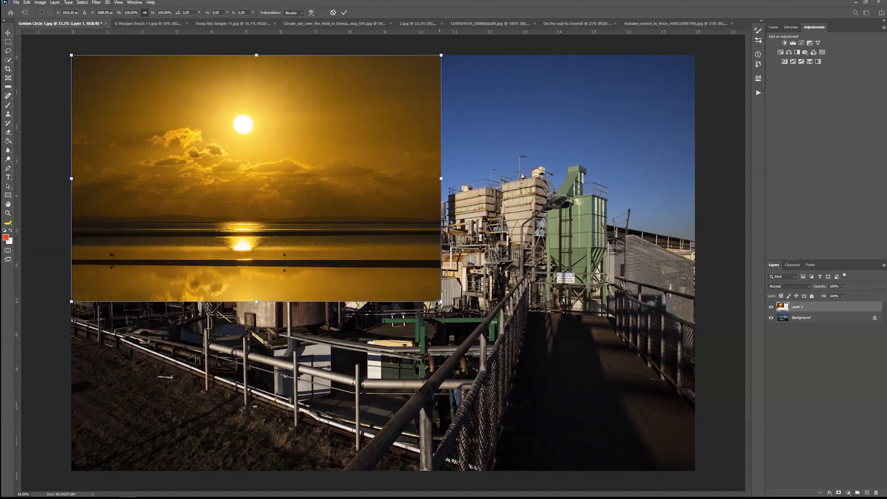
pyautogui.moveTo(442, 301); pyautogui.dragTo(711, 482)
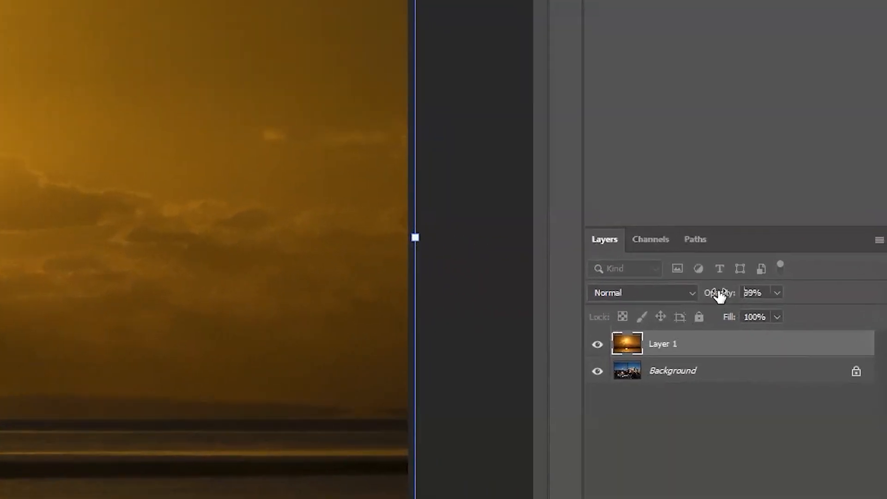
pyautogui.moveTo(713, 292); pyautogui.dragTo(271, 301)
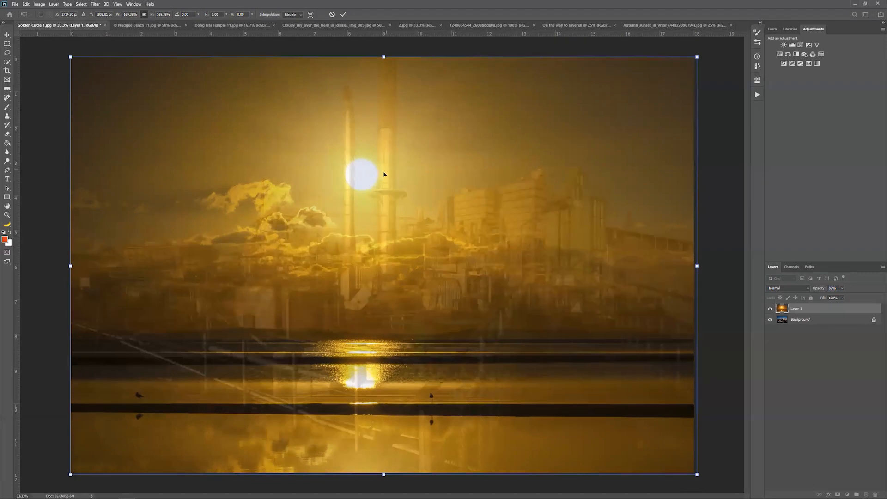
# - Enlarge and reposition the sunset layer so the sun sits between the two chimneys, and apply the transform
pyautogui.moveTo(338, 241); pyautogui.dragTo(349, 243)
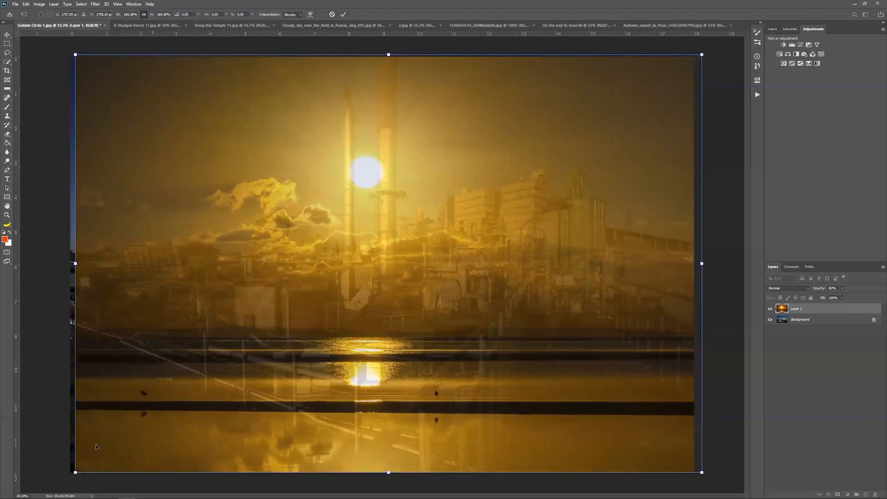
pyautogui.moveTo(74, 472); pyautogui.dragTo(60, 475)
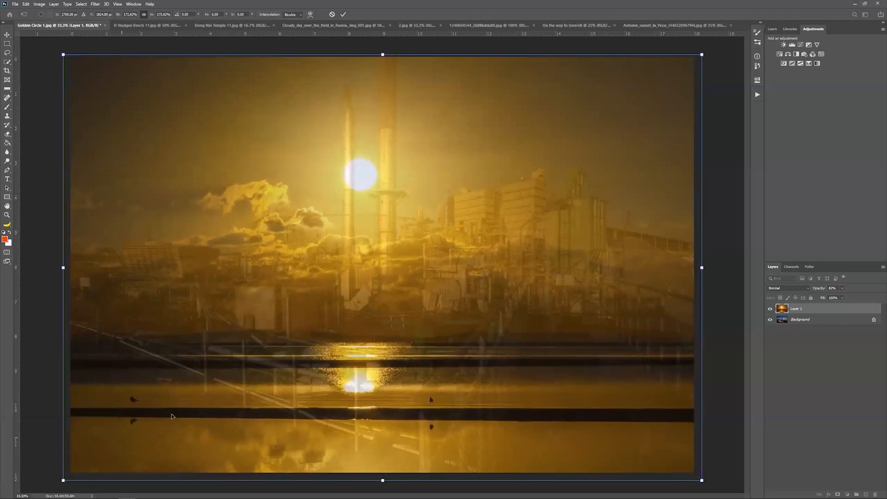
pyautogui.moveTo(392, 259); pyautogui.dragTo(400, 257)
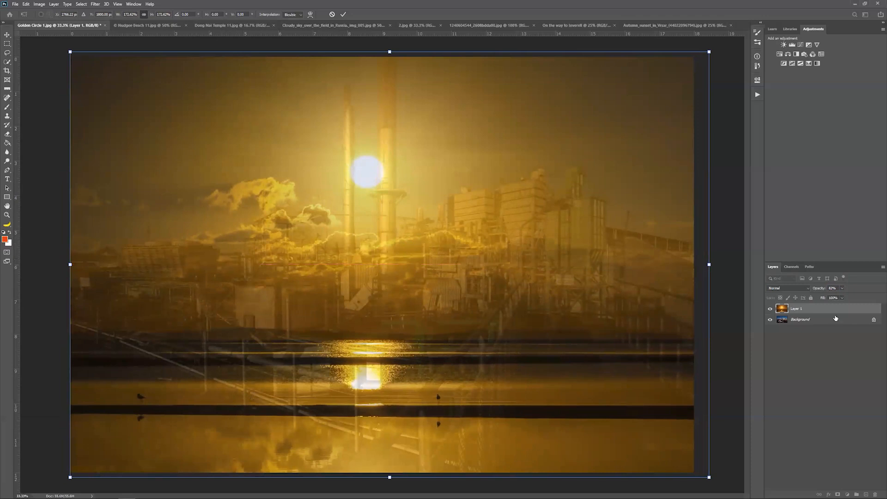
pyautogui.press('Return')
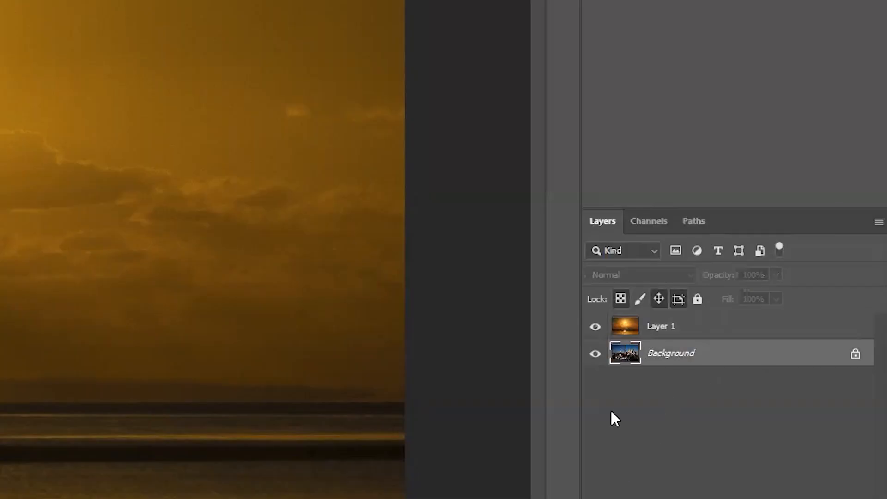
# - Duplicate the Background layer and place the copy above Layer 1 in the stack
pyautogui.hotkey('ctrl', 'j')
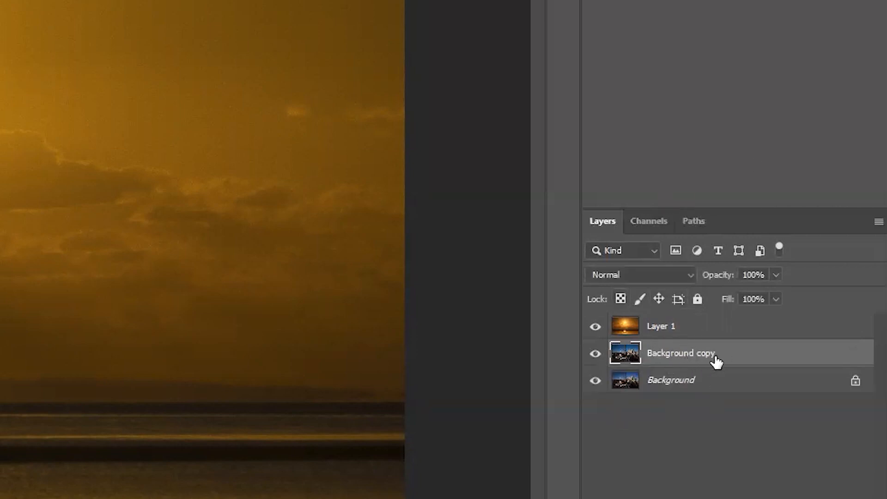
pyautogui.moveTo(733, 344); pyautogui.dragTo(741, 321)
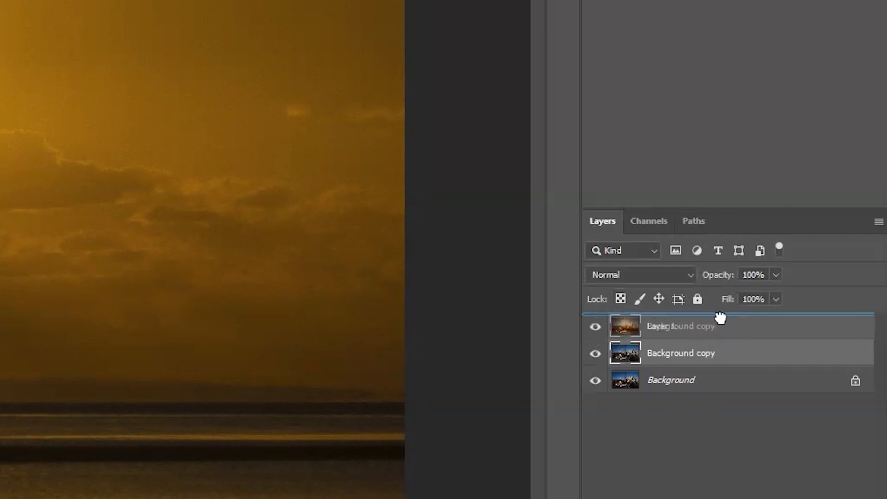
pyautogui.moveTo(721, 318); pyautogui.dragTo(721, 318)
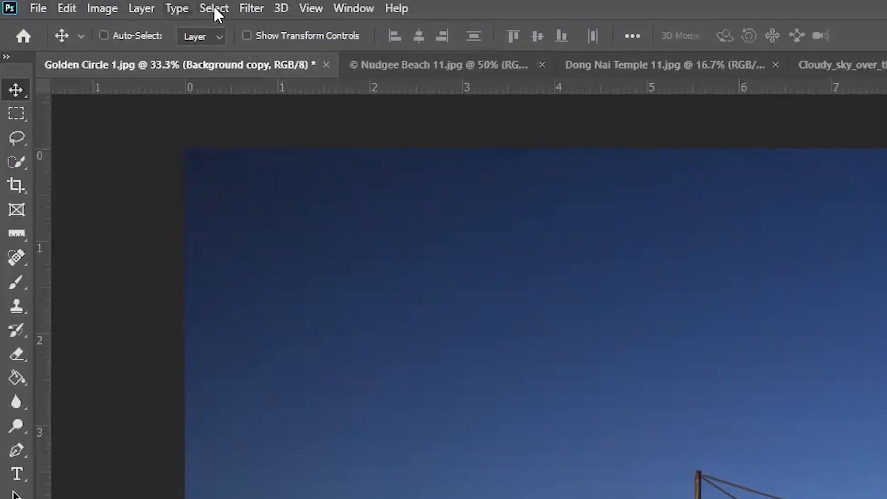
# - Start Select and Mask on the Background copy layer, using the Onion Skin view
pyautogui.click(79, 4)
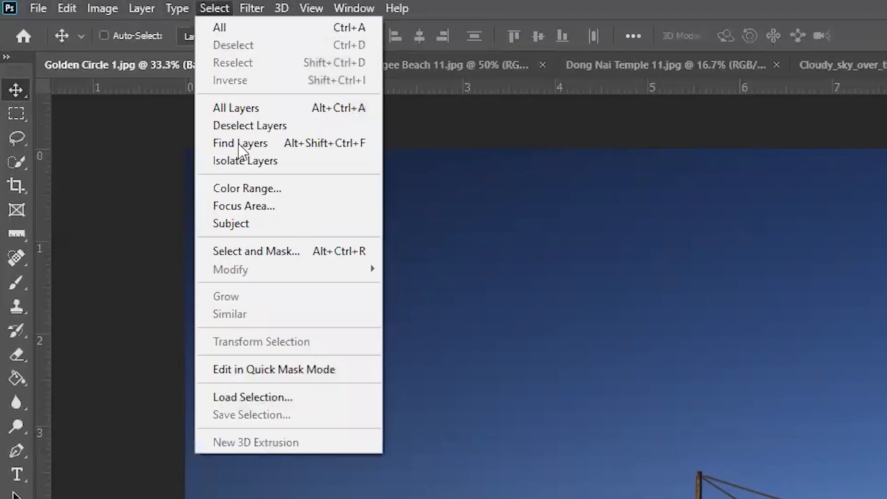
pyautogui.click(272, 253)
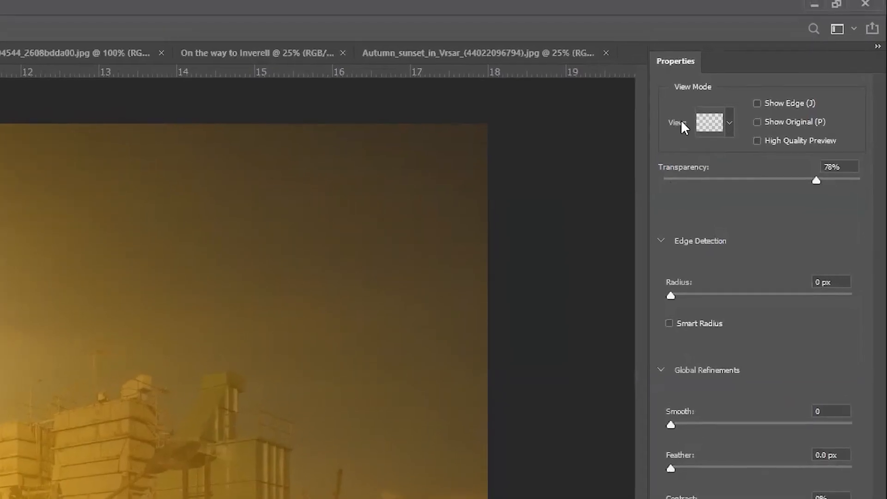
pyautogui.click(728, 133)
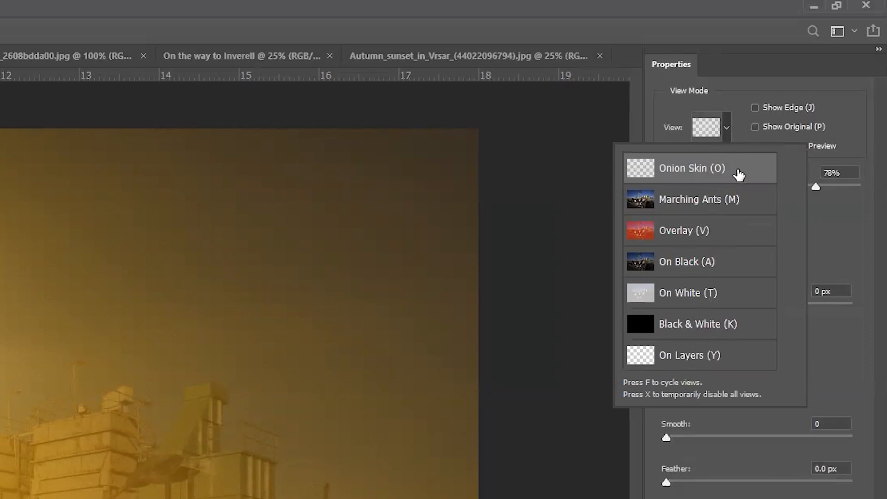
pyautogui.click(728, 131)
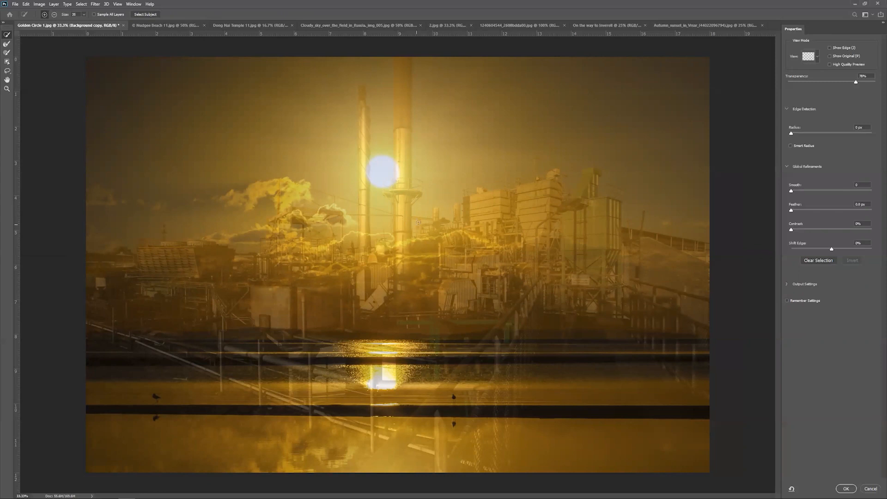
# - Add the two beige industrial buildings and the small rooftop unit to the selection with the Quick Selection tool
pyautogui.click(487, 195)
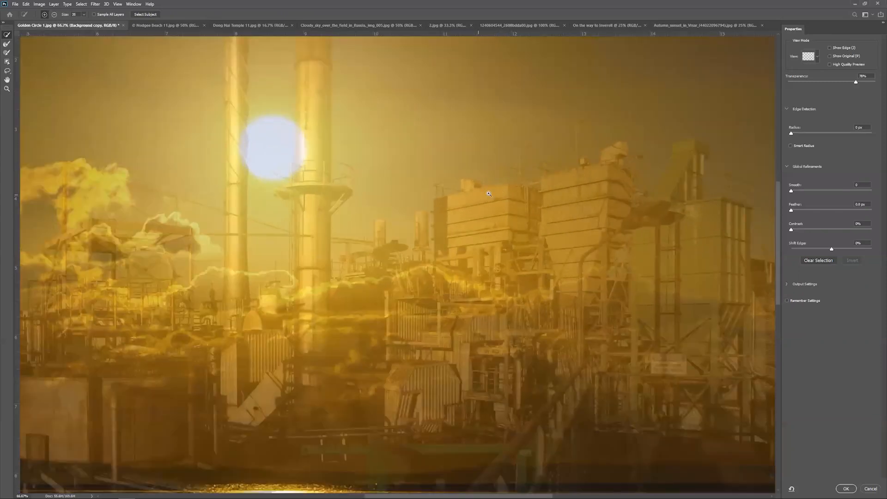
pyautogui.click(489, 194)
pyautogui.click(495, 194)
pyautogui.moveTo(491, 259)
pyautogui.mouseDown()
pyautogui.moveTo(444, 198)
pyautogui.moveTo(368, 213)
pyautogui.mouseUp()
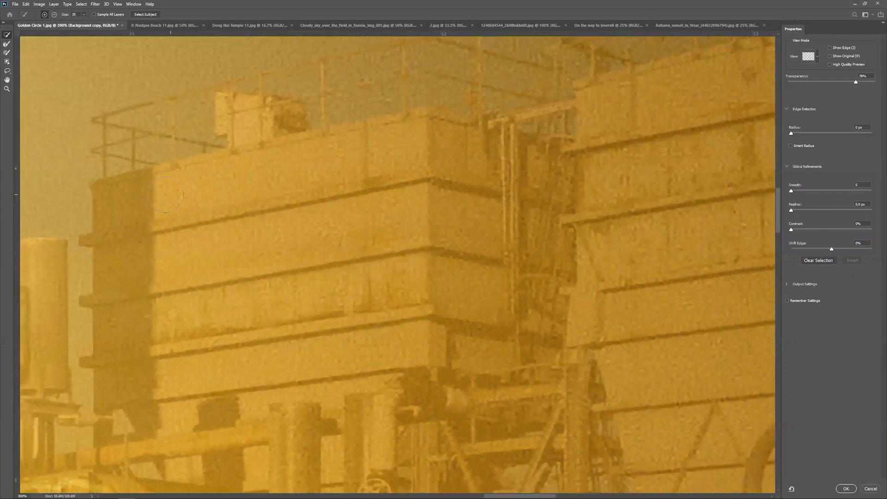
pyautogui.moveTo(140, 208)
pyautogui.mouseDown()
pyautogui.moveTo(194, 226)
pyautogui.moveTo(230, 253)
pyautogui.mouseUp()
pyautogui.moveTo(386, 303); pyautogui.dragTo(504, 314)
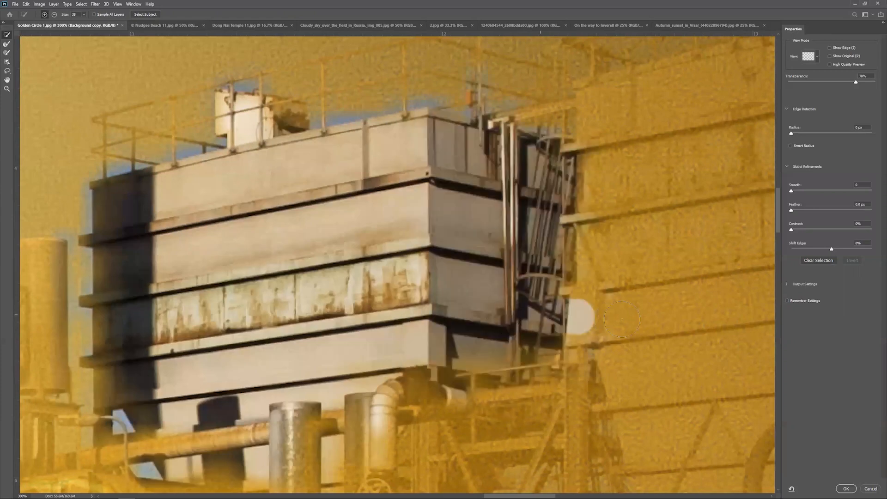
pyautogui.moveTo(613, 318); pyautogui.dragTo(664, 319)
pyautogui.moveTo(692, 177); pyautogui.dragTo(712, 137)
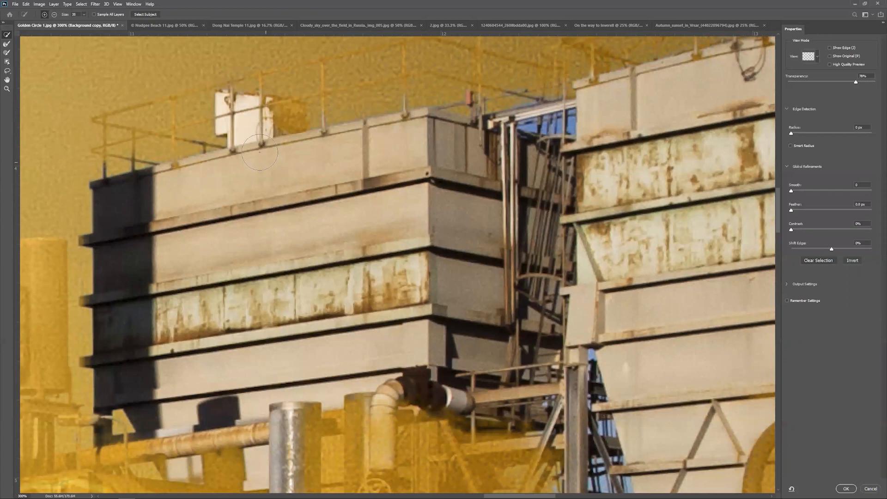
pyautogui.click(287, 118)
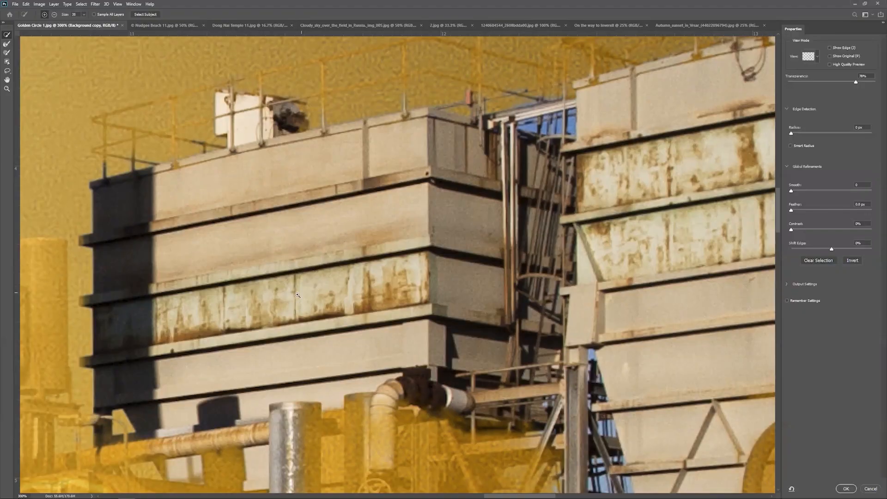
# - Extend the selection over the street lamp, the second building's rooftop box and the green silo with its tower
pyautogui.keyDown('alt'); pyautogui.click(311, 327); pyautogui.keyUp('alt')
pyautogui.moveTo(475, 278)
pyautogui.mouseDown()
pyautogui.moveTo(313, 291)
pyautogui.moveTo(259, 294)
pyautogui.mouseUp()
pyautogui.moveTo(419, 163)
pyautogui.mouseDown()
pyautogui.moveTo(456, 238)
pyautogui.moveTo(449, 277)
pyautogui.mouseUp()
pyautogui.moveTo(455, 386)
pyautogui.mouseDown()
pyautogui.moveTo(538, 422)
pyautogui.moveTo(637, 392)
pyautogui.moveTo(656, 351)
pyautogui.mouseUp()
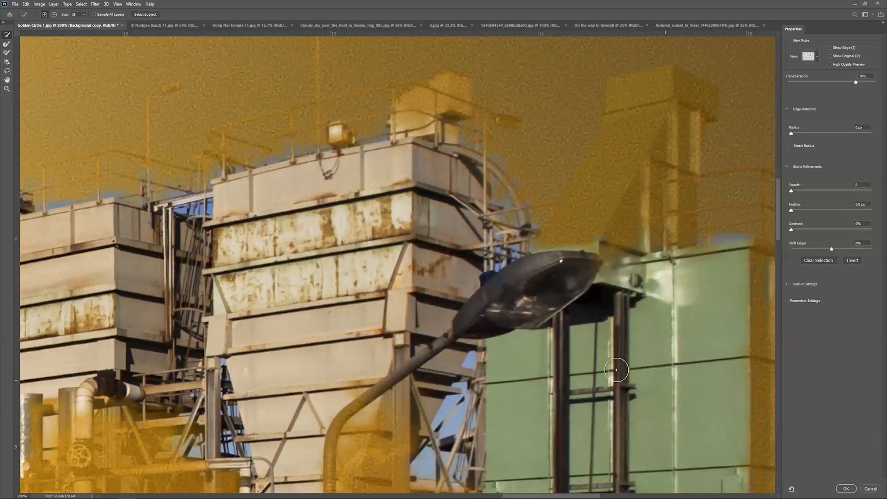
pyautogui.click(441, 95)
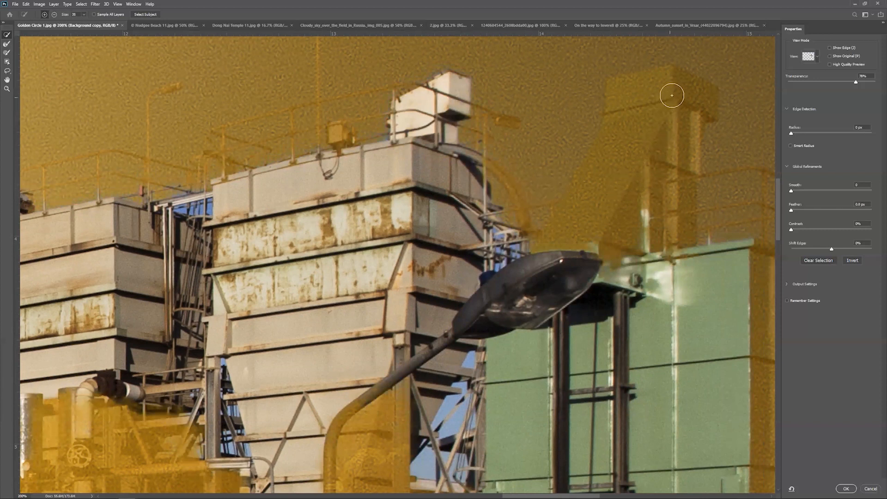
pyautogui.moveTo(672, 95); pyautogui.dragTo(646, 149)
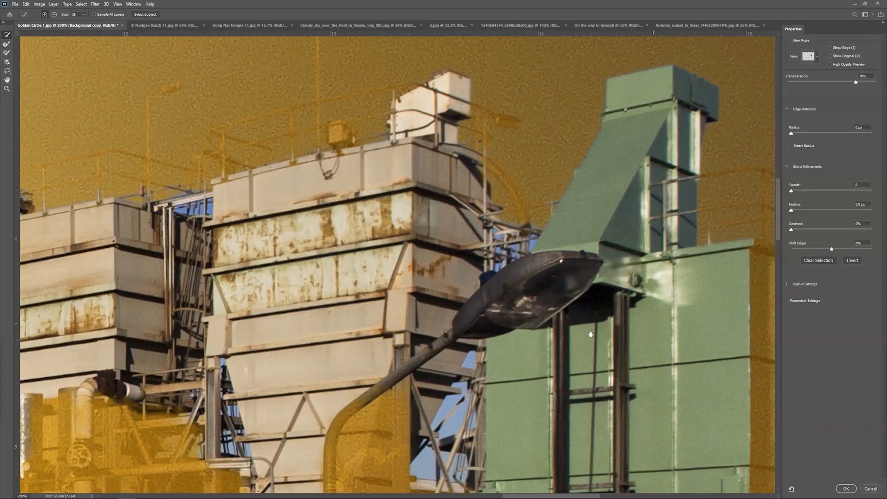
# - Add the green silo's shaded side, the long shed, the mesh fence and the walkway with its railings to the selection
pyautogui.moveTo(491, 280); pyautogui.dragTo(372, 232)
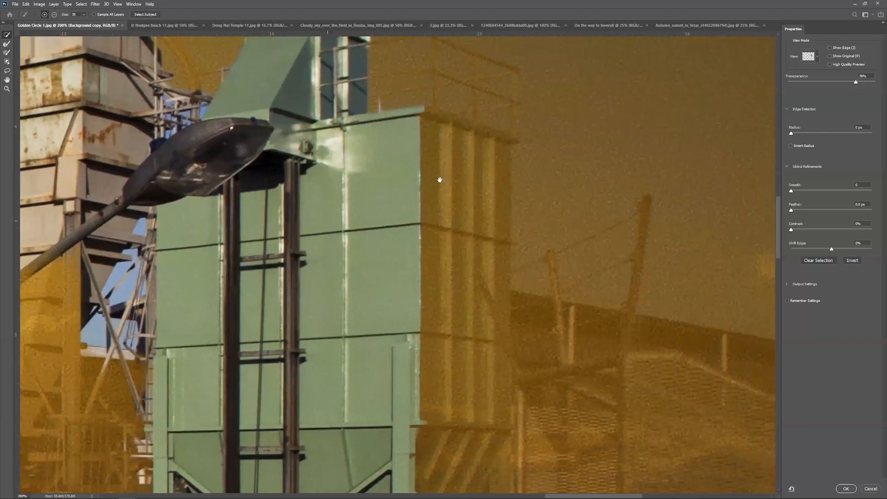
pyautogui.keyDown('alt'); pyautogui.click(396, 206); pyautogui.keyUp('alt')
pyautogui.keyDown('alt'); pyautogui.click(399, 212); pyautogui.keyUp('alt')
pyautogui.moveTo(407, 197)
pyautogui.mouseDown()
pyautogui.moveTo(420, 218)
pyautogui.moveTo(414, 291)
pyautogui.moveTo(437, 244)
pyautogui.moveTo(585, 280)
pyautogui.mouseUp()
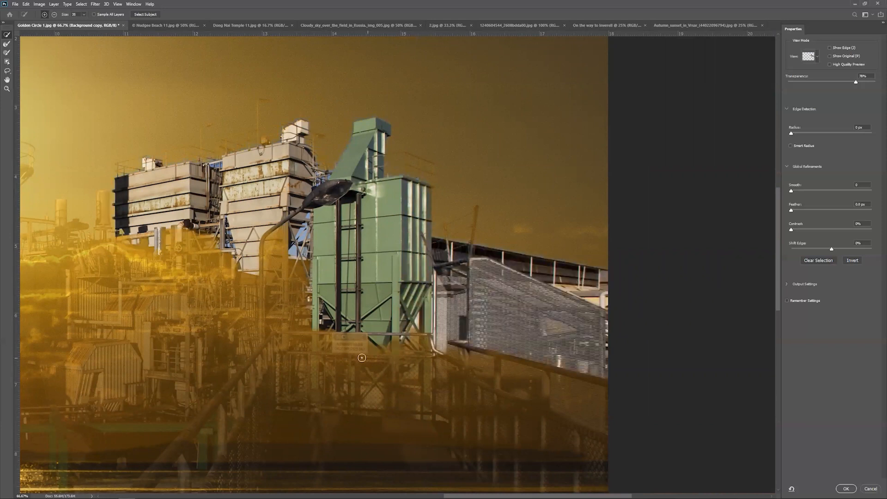
pyautogui.moveTo(317, 331)
pyautogui.mouseDown()
pyautogui.moveTo(436, 226)
pyautogui.moveTo(408, 370)
pyautogui.mouseUp()
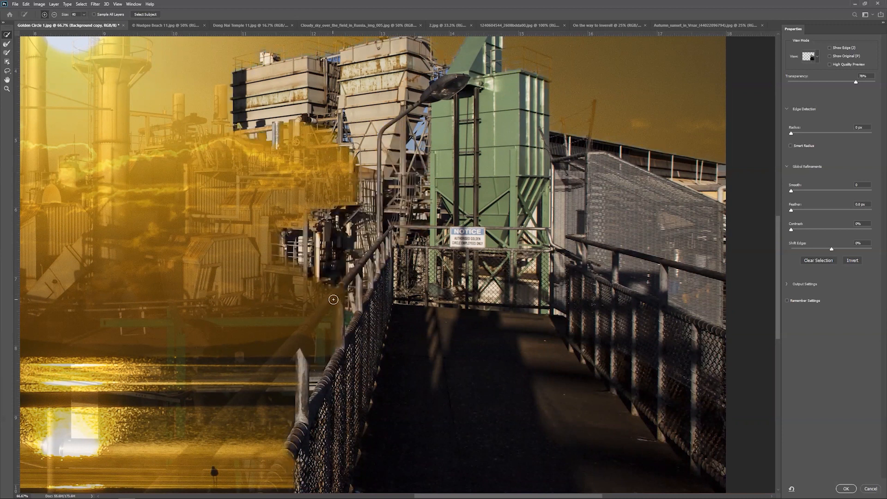
# - Enlarge the selection brush and add the foreground, tanks, pipework and lower plant buildings to the selection
pyautogui.press(']')
pyautogui.press(']')
pyautogui.press(']')
pyautogui.press(']')
pyautogui.press(']')
pyautogui.press(']')
pyautogui.press(']')
pyautogui.press(']')
pyautogui.press(']')
pyautogui.press(']')
pyautogui.press(']')
pyautogui.press(']')
pyautogui.press(']')
pyautogui.press(']')
pyautogui.press(']')
pyautogui.keyDown('alt'); pyautogui.click(332, 301); pyautogui.keyUp('alt')
pyautogui.keyDown('alt'); pyautogui.click(333, 301); pyautogui.keyUp('alt')
pyautogui.moveTo(412, 361)
pyautogui.mouseDown()
pyautogui.moveTo(356, 346)
pyautogui.moveTo(208, 366)
pyautogui.moveTo(126, 396)
pyautogui.moveTo(153, 388)
pyautogui.mouseUp()
pyautogui.moveTo(242, 318)
pyautogui.mouseDown()
pyautogui.moveTo(516, 279)
pyautogui.moveTo(426, 277)
pyautogui.moveTo(396, 301)
pyautogui.mouseUp()
pyautogui.moveTo(186, 297)
pyautogui.mouseDown()
pyautogui.moveTo(167, 301)
pyautogui.moveTo(206, 320)
pyautogui.moveTo(219, 314)
pyautogui.mouseUp()
pyautogui.moveTo(205, 272); pyautogui.dragTo(229, 318)
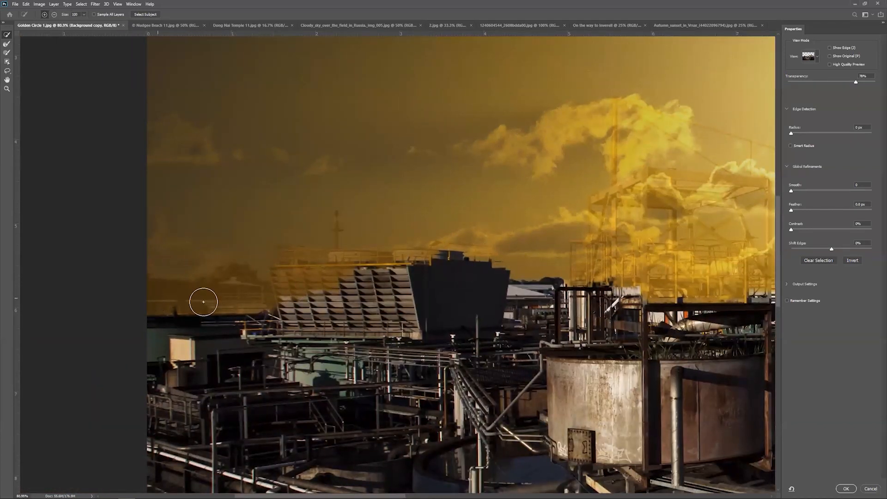
# - Add the trees on the left horizon and the louvred cooling tower to the selection
pyautogui.moveTo(201, 301); pyautogui.dragTo(253, 312)
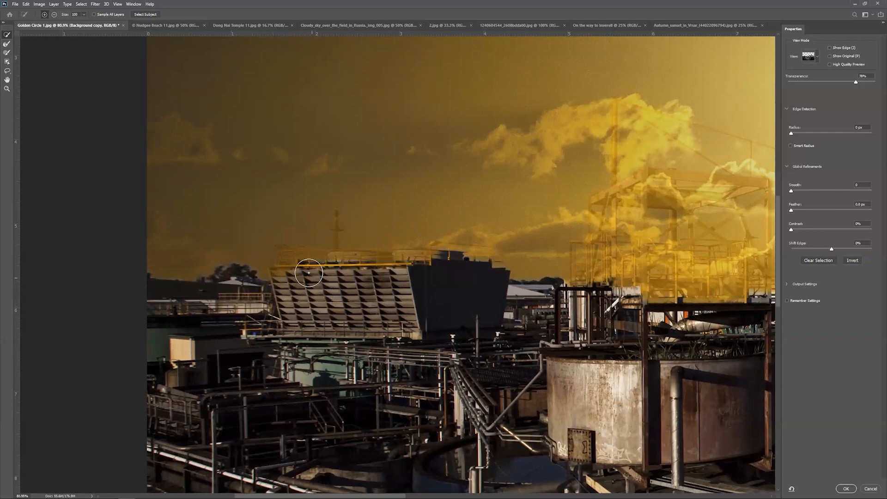
pyautogui.moveTo(284, 277); pyautogui.dragTo(429, 269)
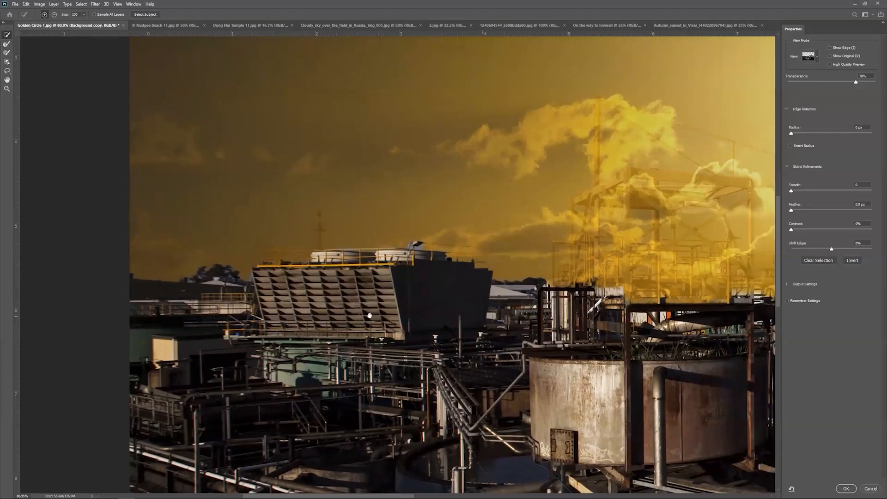
pyautogui.scroll(2, 162, 322)
# - Add both tall chimneys to the selection, using a smaller brush for the thin one
pyautogui.moveTo(162, 322); pyautogui.dragTo(28, 319)
pyautogui.moveTo(418, 318); pyautogui.dragTo(234, 400)
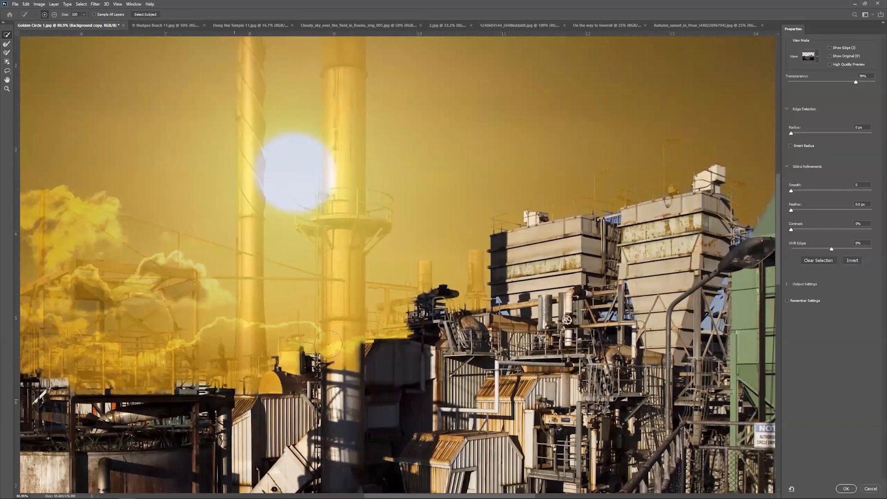
pyautogui.moveTo(345, 362)
pyautogui.mouseDown()
pyautogui.moveTo(340, 201)
pyautogui.moveTo(354, 49)
pyautogui.moveTo(327, 272)
pyautogui.moveTo(357, 181)
pyautogui.mouseUp()
pyautogui.press('[')
pyautogui.press('[')
pyautogui.press('[')
pyautogui.press('[')
pyautogui.press('[')
pyautogui.press('[')
pyautogui.moveTo(247, 98); pyautogui.dragTo(249, 486)
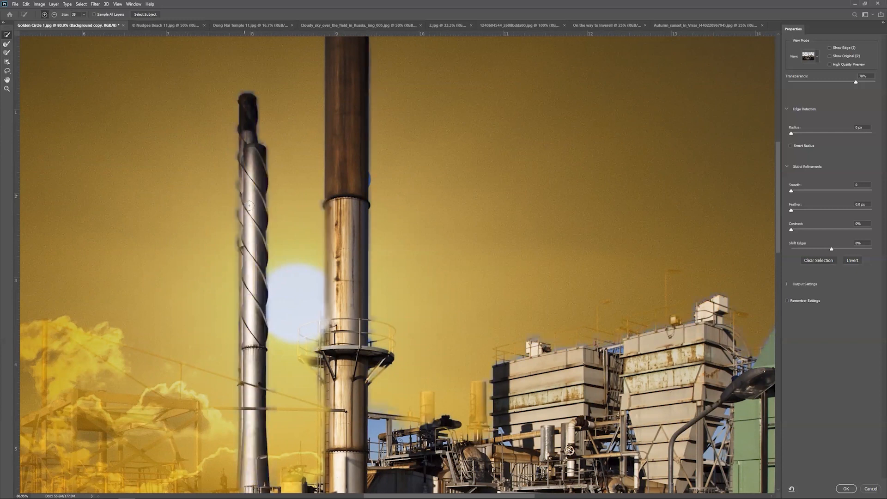
# - Add the two short exhaust stacks between the large chimney and the beige buildings to the selection
pyautogui.moveTo(246, 344); pyautogui.dragTo(256, 141)
pyautogui.moveTo(437, 197); pyautogui.dragTo(436, 216)
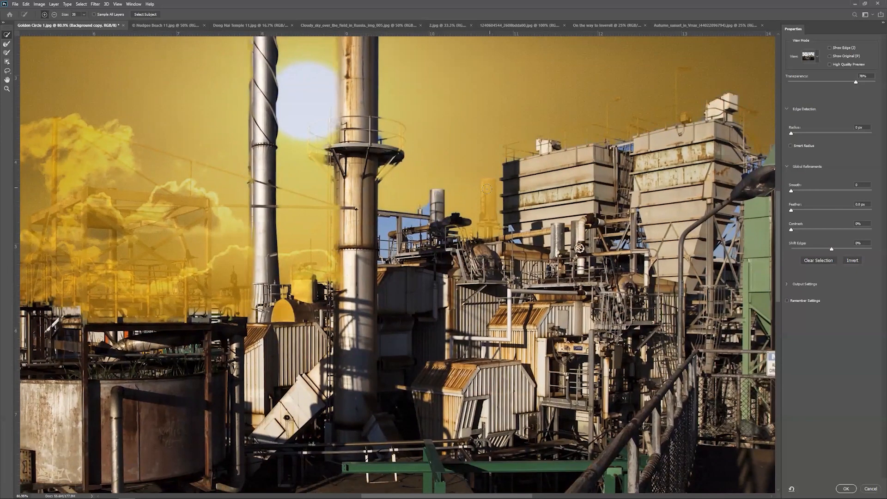
pyautogui.moveTo(488, 187); pyautogui.dragTo(487, 210)
# - Add the steel frame structure and its railed platform above the rusty tank to the selection
pyautogui.moveTo(82, 211)
pyautogui.mouseDown()
pyautogui.moveTo(307, 191)
pyautogui.moveTo(390, 200)
pyautogui.moveTo(277, 199)
pyautogui.mouseUp()
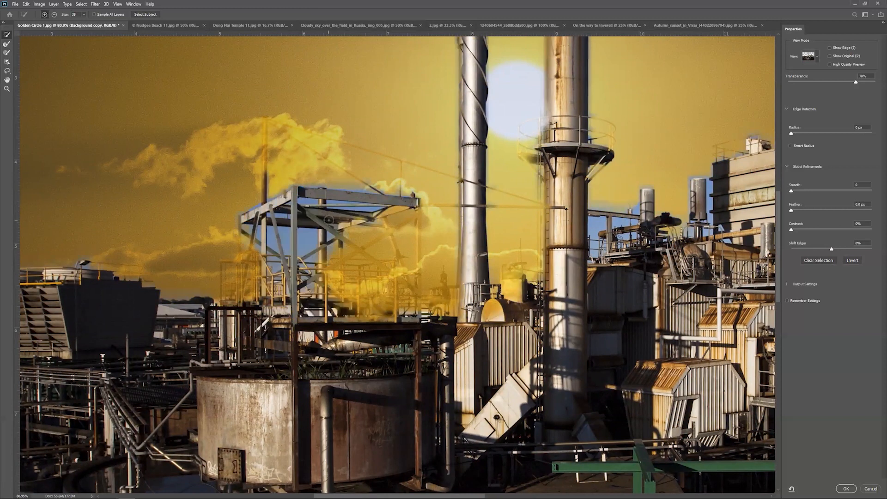
pyautogui.moveTo(238, 294); pyautogui.dragTo(247, 263)
pyautogui.moveTo(347, 280); pyautogui.dragTo(423, 268)
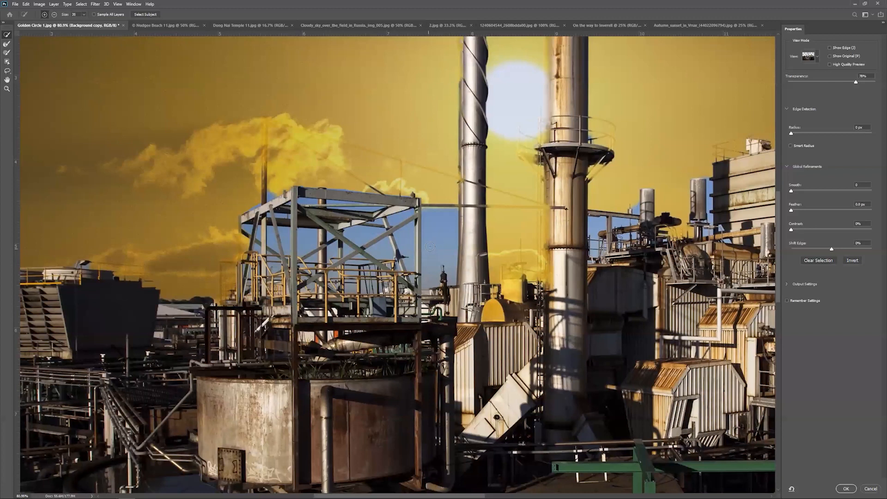
# - Subtract the blue sky patches between the steel frame and the thin chimney, and inside the frame's openings, from the selection
pyautogui.press('alt')
pyautogui.keyDown('alt'); pyautogui.click(434, 217); pyautogui.keyUp('alt')
pyautogui.keyDown('alt'); pyautogui.click(411, 236); pyautogui.keyUp('alt')
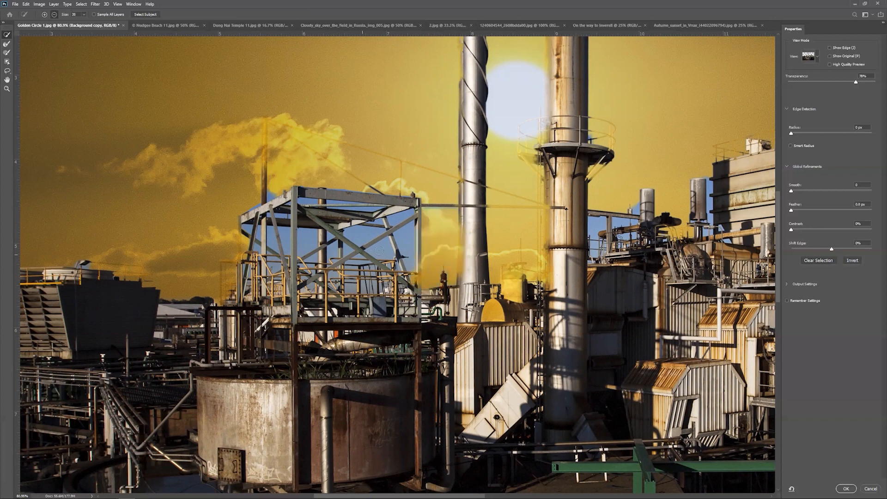
pyautogui.keyDown('alt'); pyautogui.click(406, 237); pyautogui.keyUp('alt')
pyautogui.keyDown('alt'); pyautogui.click(397, 234); pyautogui.keyUp('alt')
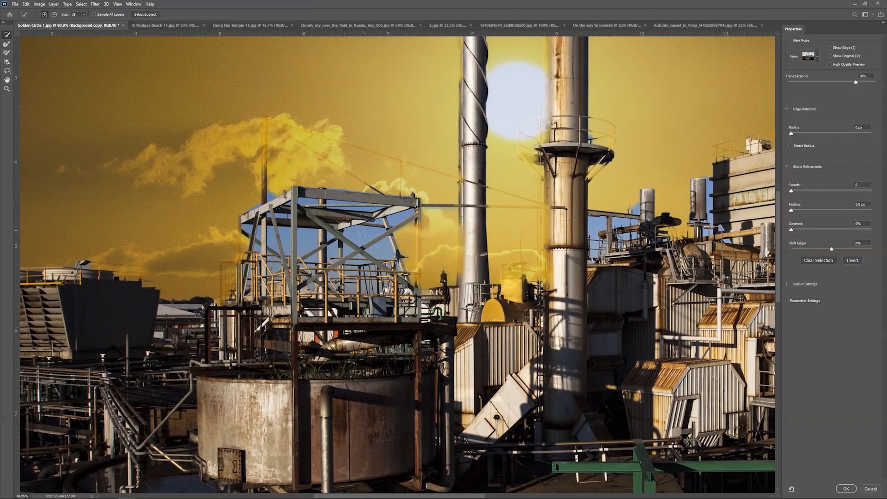
pyautogui.moveTo(394, 231); pyautogui.dragTo(338, 237)
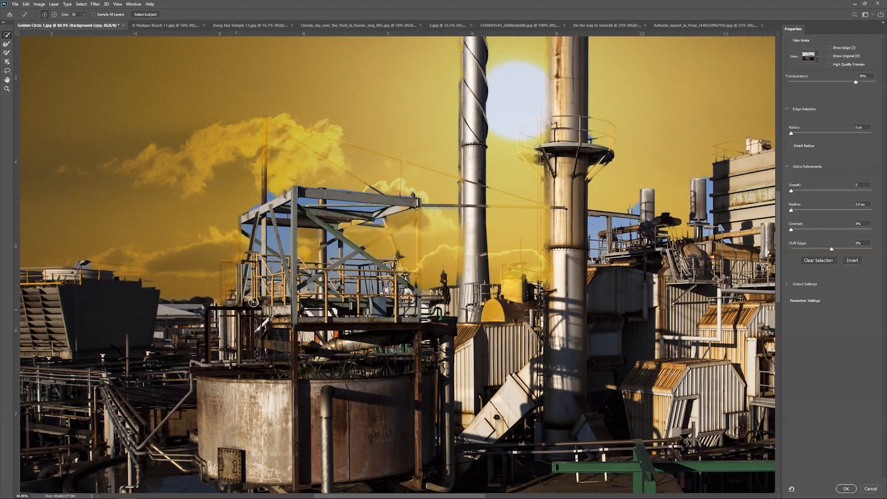
pyautogui.moveTo(425, 289); pyautogui.dragTo(88, 324)
pyautogui.moveTo(400, 282); pyautogui.dragTo(488, 282)
pyautogui.moveTo(323, 281); pyautogui.dragTo(430, 293)
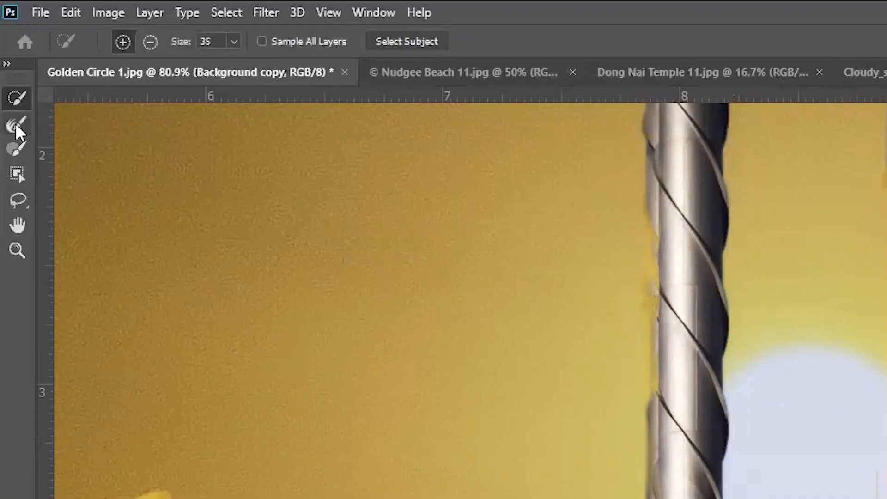
# - Refine the mask along the upper edge of the steel frame's top beam and its thin vertical post with the Refine Edge Brush
pyautogui.click(19, 130)
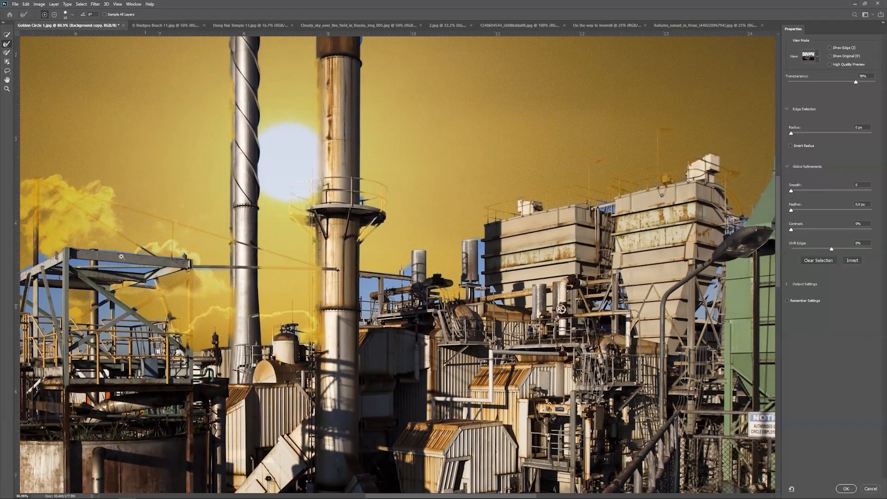
pyautogui.moveTo(120, 257); pyautogui.dragTo(445, 281)
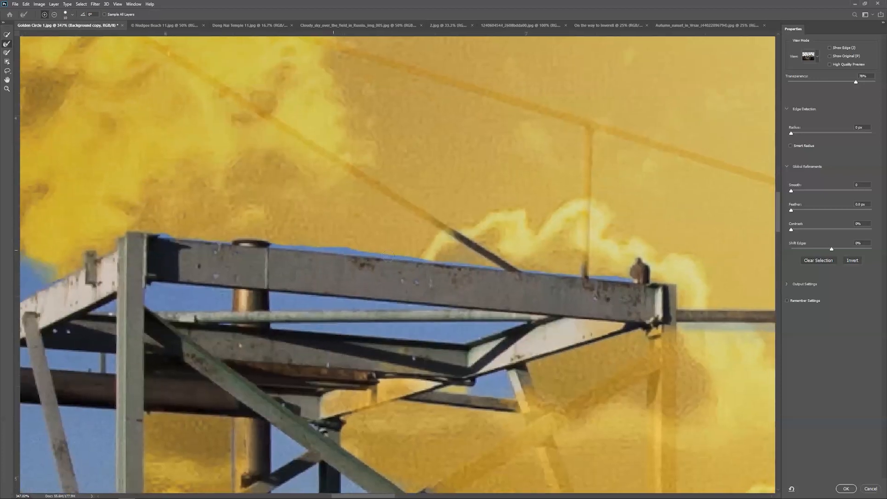
pyautogui.moveTo(273, 247); pyautogui.dragTo(488, 263)
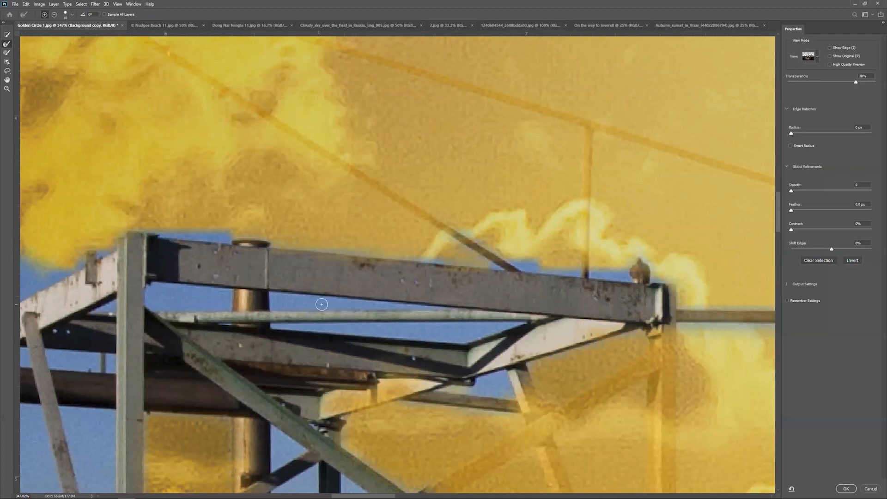
pyautogui.moveTo(532, 270); pyautogui.dragTo(630, 277)
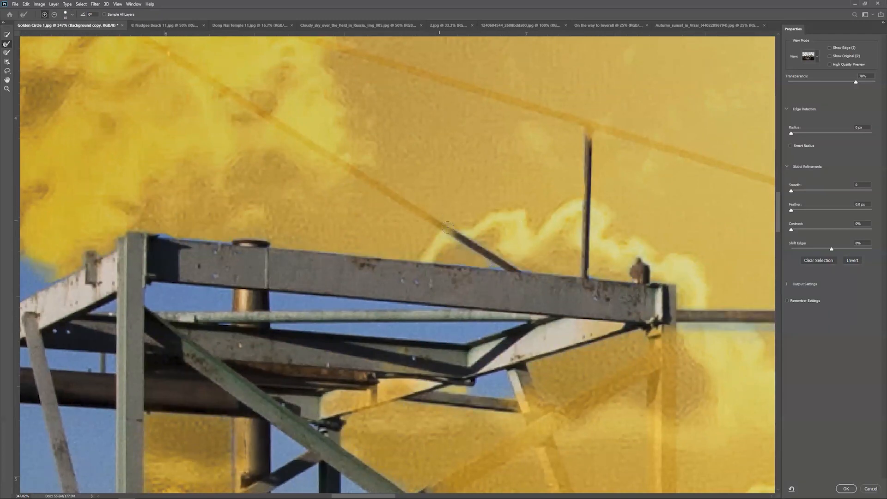
# - Refine the thin diagonal cable rising from the top beam and touch up the blue remnants along the beam's upper edge
pyautogui.moveTo(457, 235); pyautogui.dragTo(246, 97)
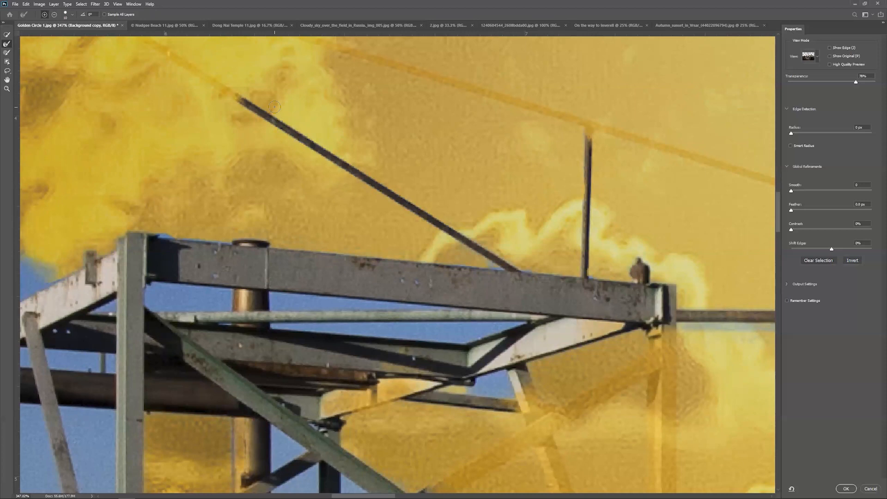
pyautogui.moveTo(491, 264); pyautogui.dragTo(497, 264)
pyautogui.moveTo(526, 268); pyautogui.dragTo(533, 268)
pyautogui.moveTo(157, 229); pyautogui.dragTo(233, 234)
pyautogui.moveTo(220, 241); pyautogui.dragTo(228, 242)
# - Refine the sky gaps above and below the thin horizontal pipe under the steel frame's top beam
pyautogui.moveTo(276, 324); pyautogui.dragTo(425, 324)
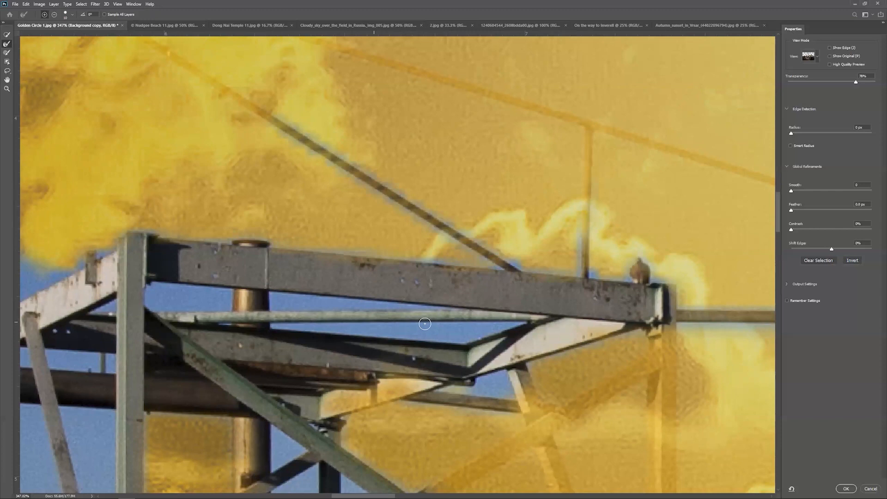
pyautogui.moveTo(502, 324)
pyautogui.mouseDown()
pyautogui.moveTo(468, 332)
pyautogui.moveTo(306, 331)
pyautogui.moveTo(347, 373)
pyautogui.moveTo(379, 336)
pyautogui.moveTo(314, 324)
pyautogui.moveTo(362, 326)
pyautogui.moveTo(338, 364)
pyautogui.moveTo(397, 345)
pyautogui.moveTo(374, 328)
pyautogui.moveTo(465, 338)
pyautogui.mouseUp()
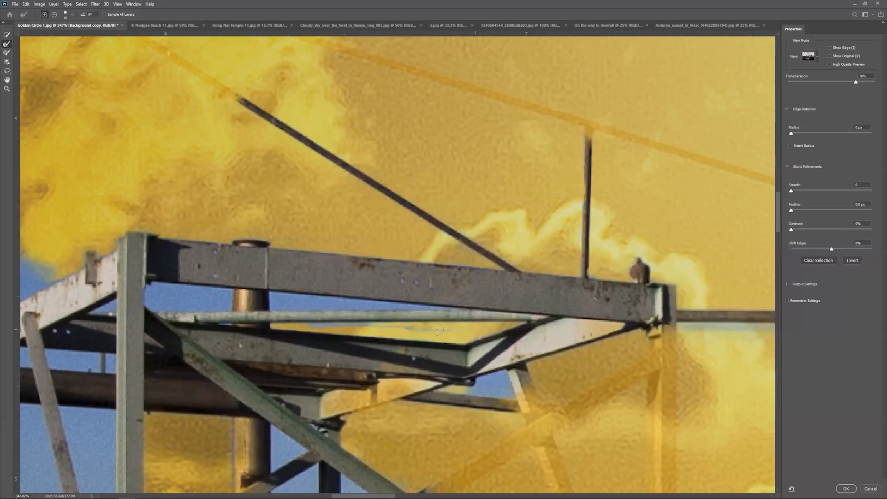
pyautogui.moveTo(440, 329); pyautogui.dragTo(410, 329)
pyautogui.moveTo(331, 326); pyautogui.dragTo(392, 330)
pyautogui.moveTo(274, 293); pyautogui.dragTo(430, 304)
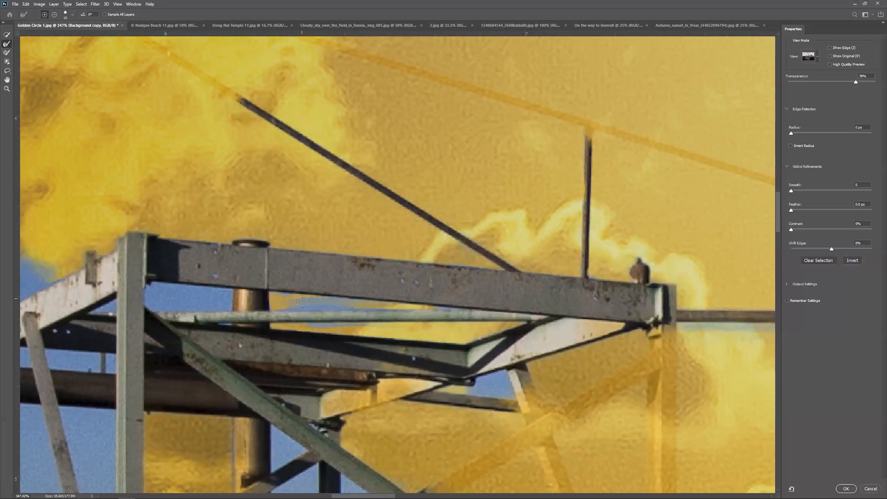
pyautogui.moveTo(292, 301); pyautogui.dragTo(343, 303)
pyautogui.moveTo(282, 307); pyautogui.dragTo(378, 310)
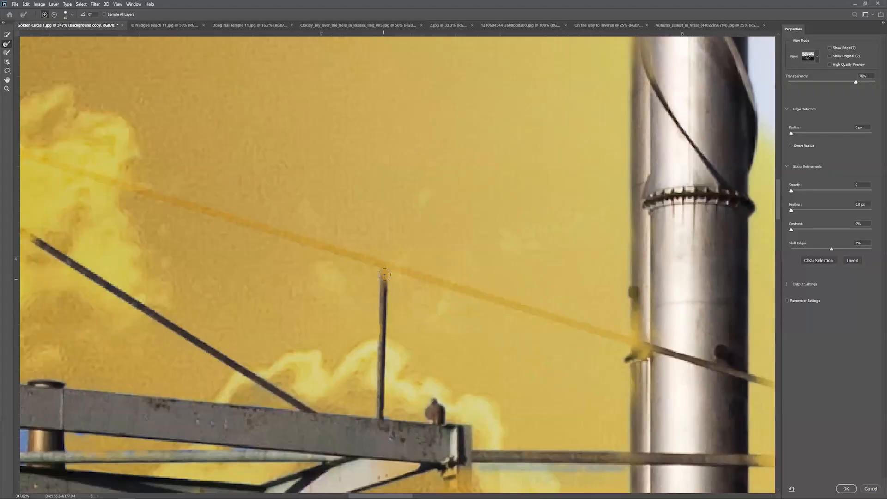
# - Refine the long sloping cable running to the thin chimney, its supporting post and the bracket on the chimney
pyautogui.moveTo(532, 309); pyautogui.dragTo(644, 346)
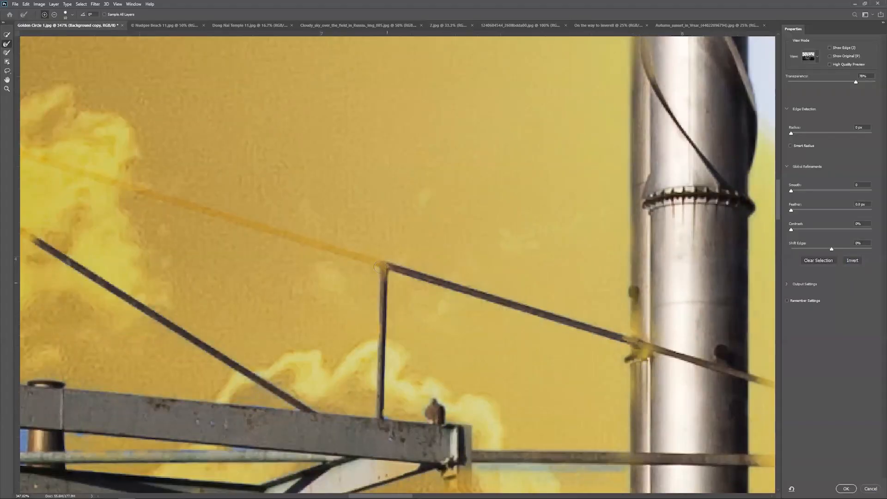
pyautogui.moveTo(380, 265); pyautogui.dragTo(131, 184)
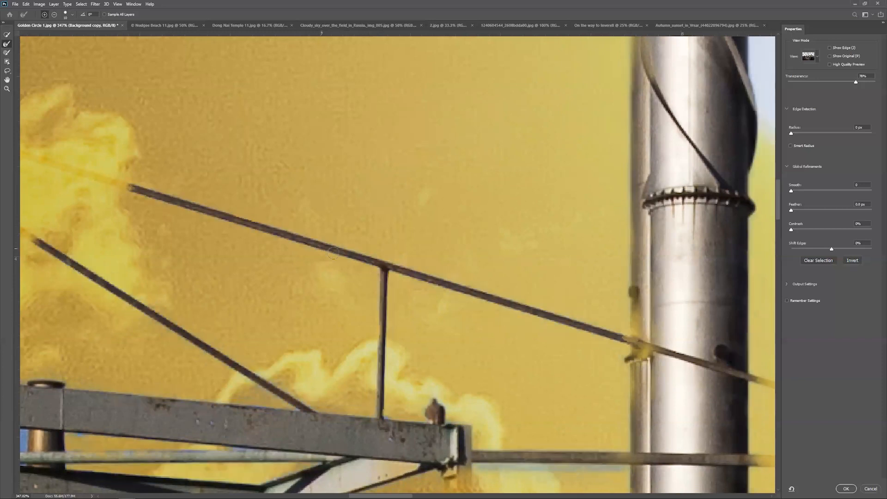
pyautogui.moveTo(380, 324); pyautogui.dragTo(380, 403)
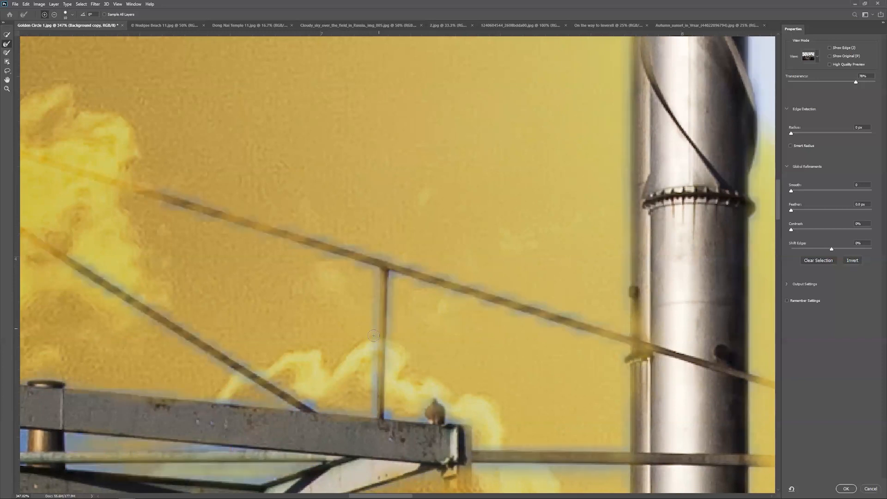
pyautogui.click(383, 417)
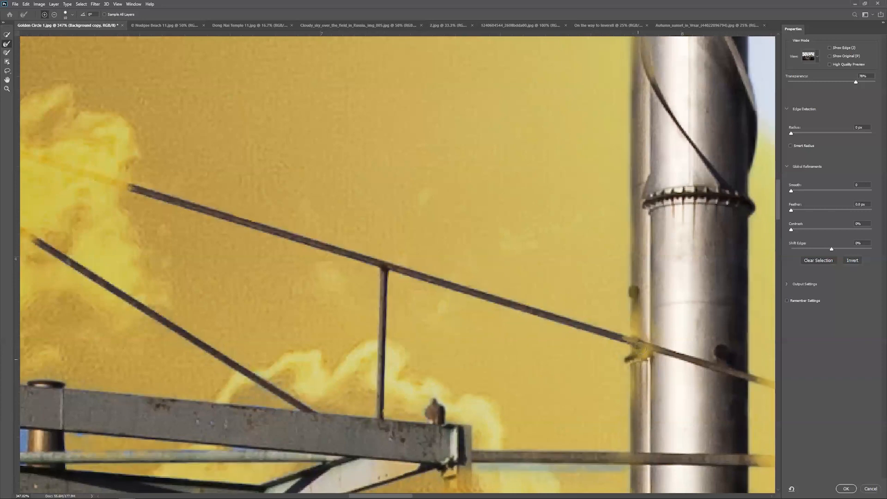
pyautogui.moveTo(639, 348); pyautogui.dragTo(636, 307)
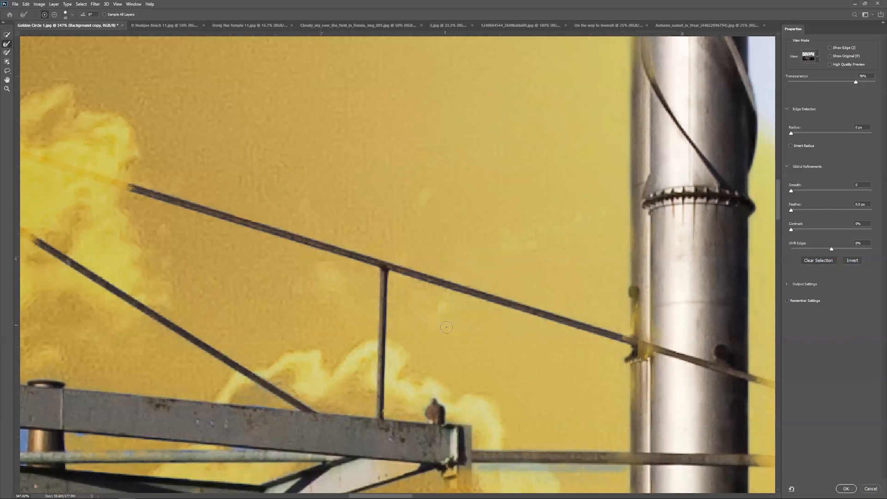
# - Refine the mask around the steel frame's slanted white beam and the tall thin pole behind it
pyautogui.keyDown('alt'); pyautogui.click(411, 314); pyautogui.keyUp('alt')
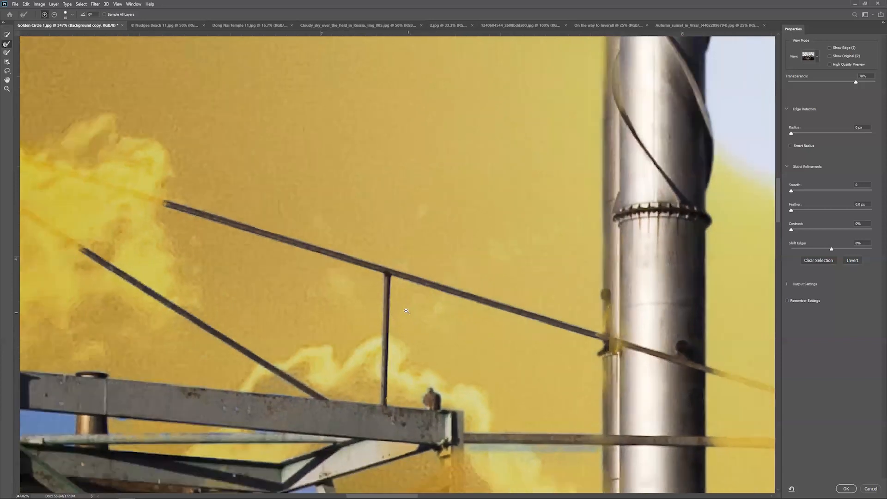
pyautogui.keyDown('alt'); pyautogui.click(420, 315); pyautogui.keyUp('alt')
pyautogui.keyDown('alt'); pyautogui.click(423, 317); pyautogui.keyUp('alt')
pyautogui.keyDown('alt'); pyautogui.click(424, 328); pyautogui.keyUp('alt')
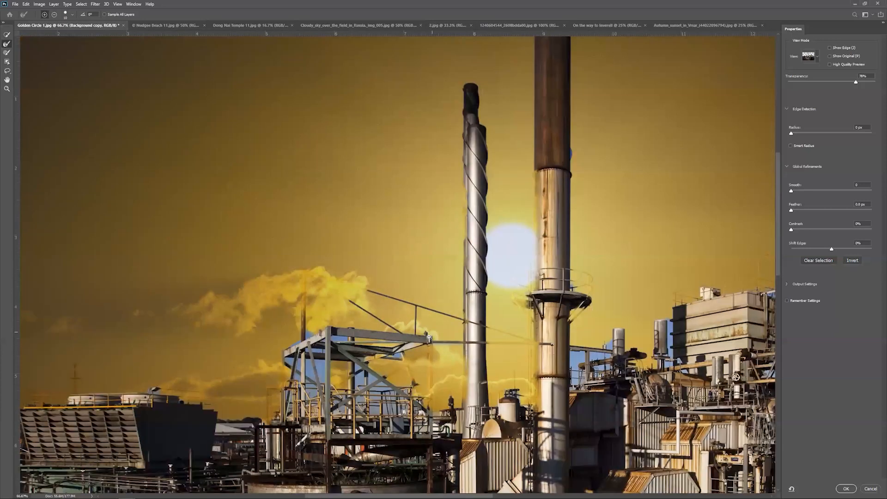
pyautogui.keyDown('alt'); pyautogui.click(428, 336); pyautogui.keyUp('alt')
pyautogui.moveTo(407, 331); pyautogui.dragTo(356, 293)
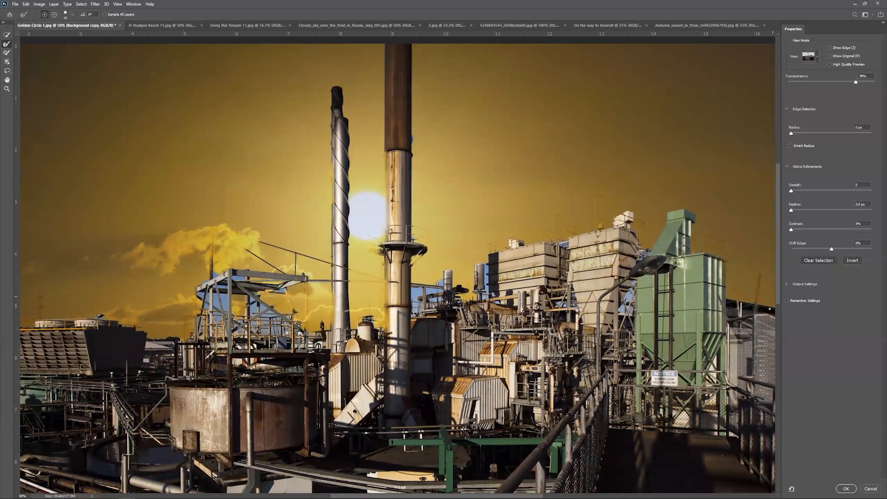
pyautogui.moveTo(536, 202); pyautogui.dragTo(432, 214)
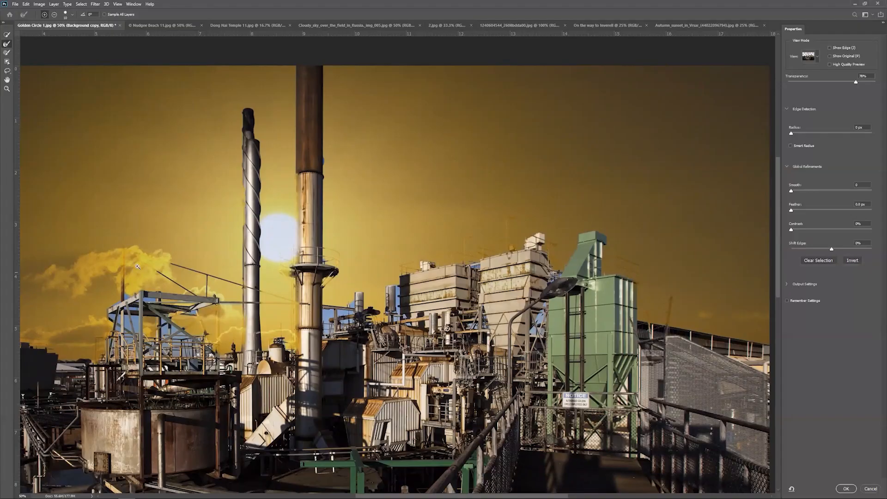
pyautogui.moveTo(137, 266); pyautogui.dragTo(208, 266)
pyautogui.moveTo(58, 434); pyautogui.dragTo(70, 161)
pyautogui.moveTo(323, 370); pyautogui.dragTo(346, 191)
pyautogui.moveTo(395, 228); pyautogui.dragTo(465, 128)
pyautogui.moveTo(609, 307); pyautogui.dragTo(630, 305)
pyautogui.moveTo(420, 372); pyautogui.dragTo(515, 276)
pyautogui.moveTo(215, 232); pyautogui.dragTo(242, 227)
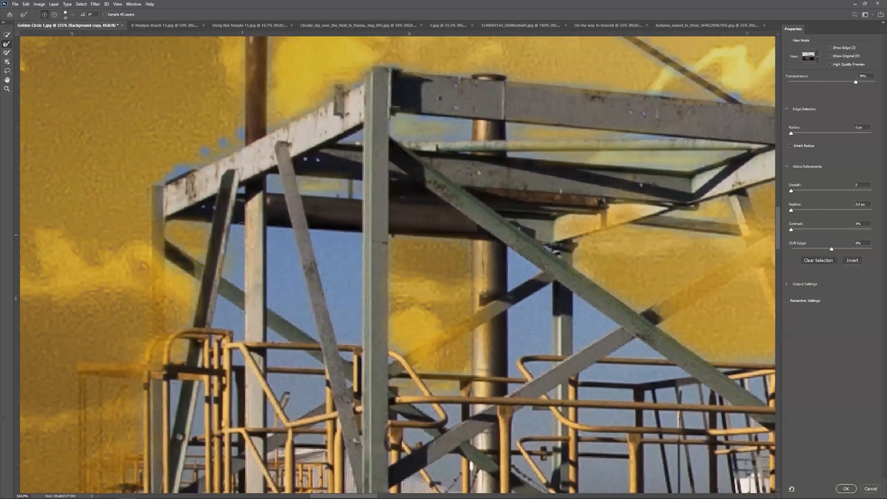
# - Refine the sky gaps between the steel frame's diagonal braces and behind the yellow platform railings
pyautogui.moveTo(348, 240); pyautogui.dragTo(326, 314)
pyautogui.moveTo(519, 259)
pyautogui.mouseDown()
pyautogui.moveTo(501, 317)
pyautogui.moveTo(536, 344)
pyautogui.mouseUp()
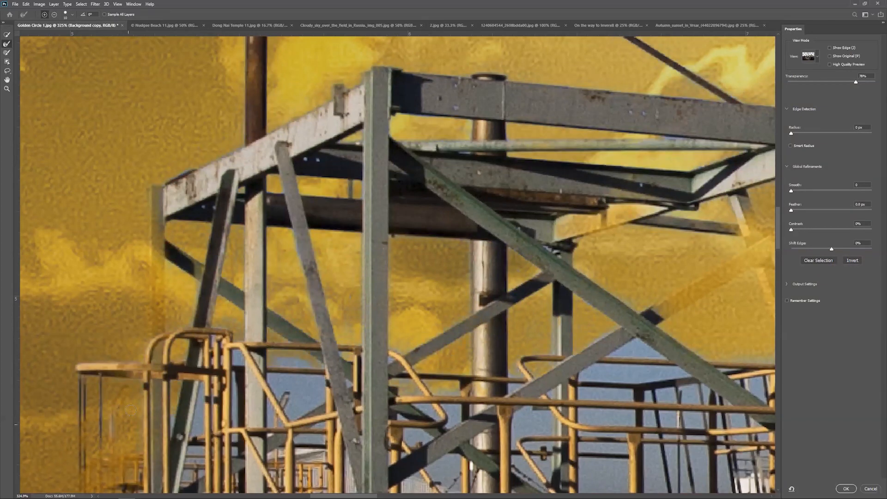
pyautogui.moveTo(207, 408); pyautogui.dragTo(280, 257)
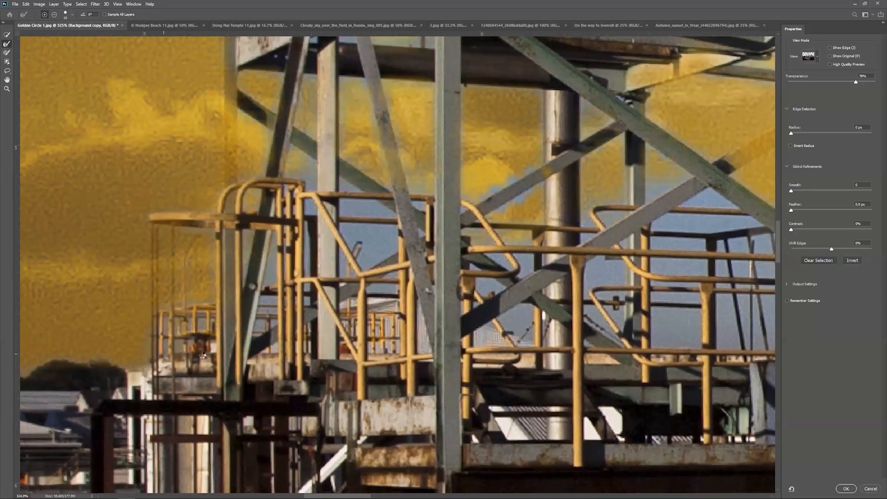
pyautogui.moveTo(388, 238); pyautogui.dragTo(369, 250)
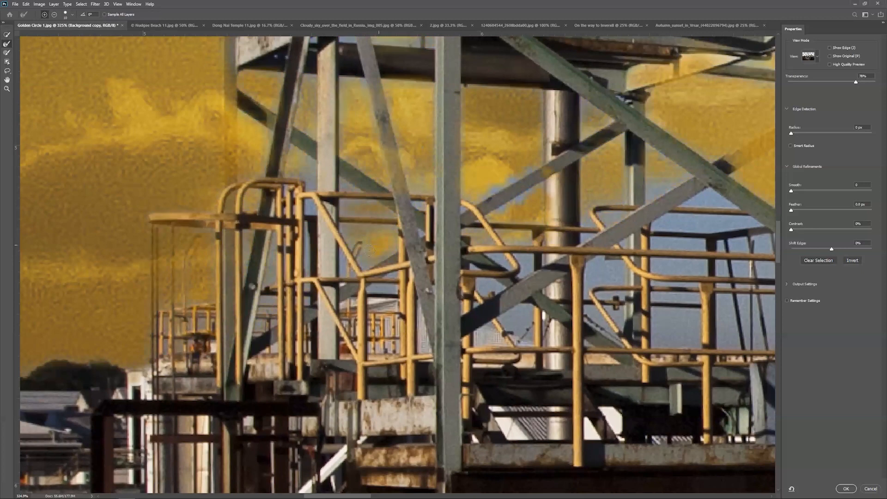
# - Inspect the mask along the yellow railing on top of the louvred cooling tower at high magnification
pyautogui.hotkey('ctrl', '0')
pyautogui.scroll(8, 196, 239)
pyautogui.moveTo(390, 267)
pyautogui.mouseDown()
pyautogui.moveTo(563, 244)
pyautogui.moveTo(674, 290)
pyautogui.mouseUp()
pyautogui.hscroll(-8, 365, 275)
pyautogui.hscroll(-5, 184, 310)
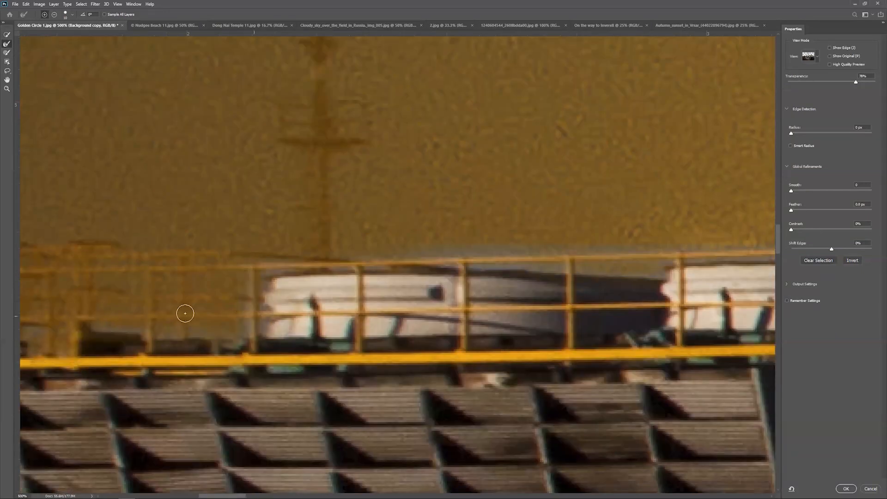
pyautogui.scroll(-3, 184, 311)
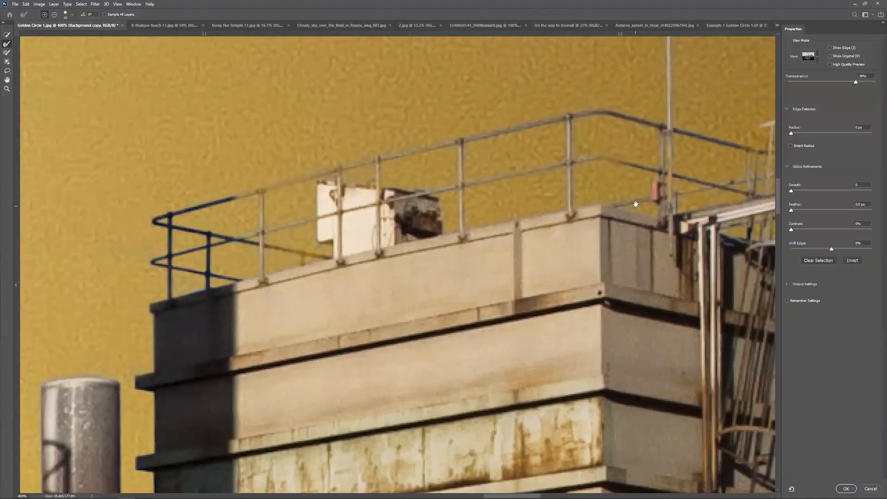
# - Inspect the mask edges along the beige buildings' railings, the street lamp, the green silo and the mesh fence
pyautogui.moveTo(636, 203); pyautogui.dragTo(360, 245)
pyautogui.moveTo(646, 222); pyautogui.dragTo(332, 277)
pyautogui.moveTo(600, 272); pyautogui.dragTo(369, 273)
pyautogui.moveTo(604, 368); pyautogui.dragTo(406, 214)
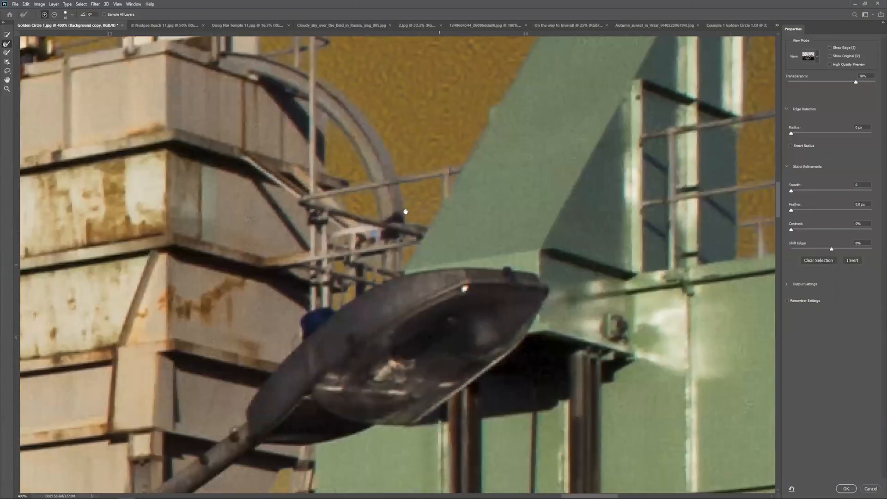
pyautogui.moveTo(581, 342); pyautogui.dragTo(340, 245)
pyautogui.moveTo(578, 247); pyautogui.dragTo(340, 255)
pyautogui.moveTo(432, 404); pyautogui.dragTo(414, 252)
pyautogui.moveTo(568, 261)
pyautogui.mouseDown()
pyautogui.moveTo(479, 214)
pyautogui.moveTo(389, 224)
pyautogui.moveTo(451, 257)
pyautogui.moveTo(400, 258)
pyautogui.mouseUp()
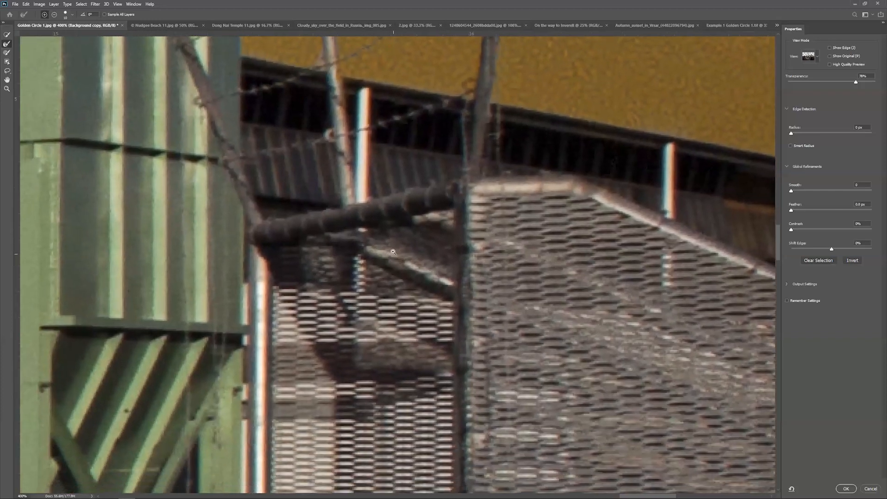
pyautogui.keyDown('alt'); pyautogui.click(406, 264); pyautogui.keyUp('alt')
pyautogui.keyDown('alt'); pyautogui.click(408, 265); pyautogui.keyUp('alt')
pyautogui.moveTo(420, 270); pyautogui.dragTo(365, 272)
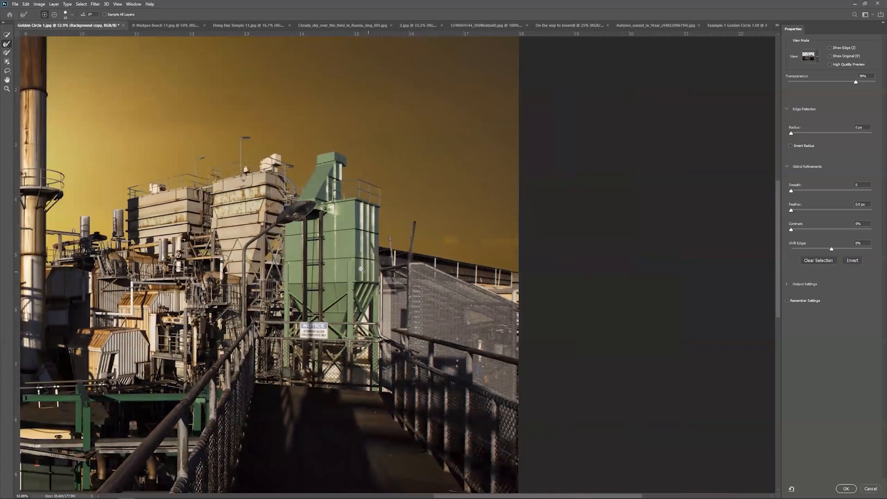
pyautogui.keyDown('alt'); pyautogui.click(353, 265); pyautogui.keyUp('alt')
pyautogui.keyDown('alt'); pyautogui.click(359, 262); pyautogui.keyUp('alt')
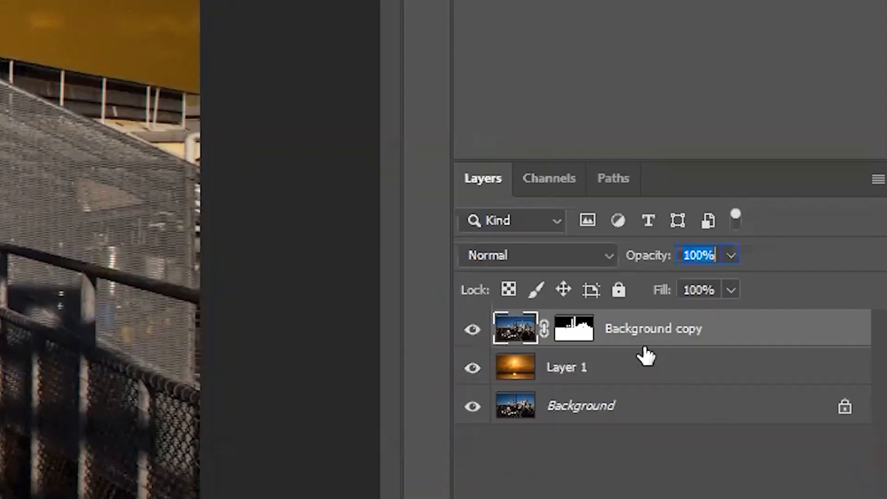
# - Duplicate the sunset sky layer, Layer 1
pyautogui.click(598, 375)
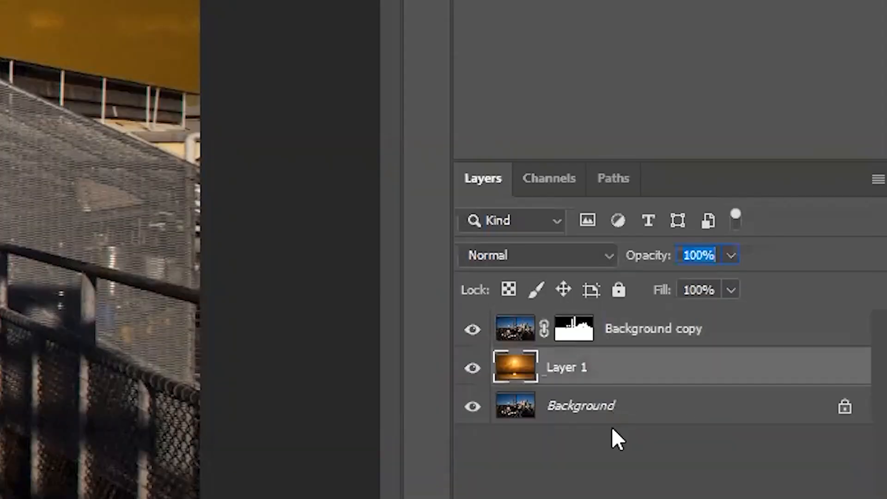
pyautogui.press('Return')
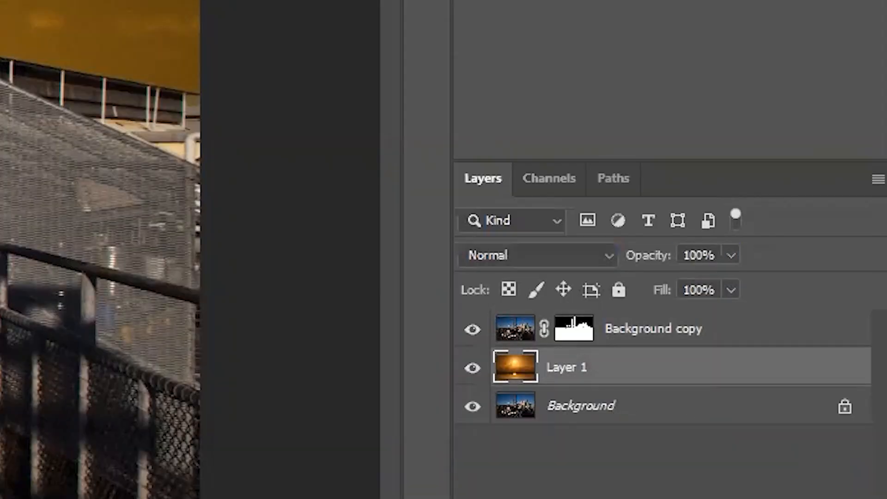
pyautogui.hotkey('ctrl', 'j')
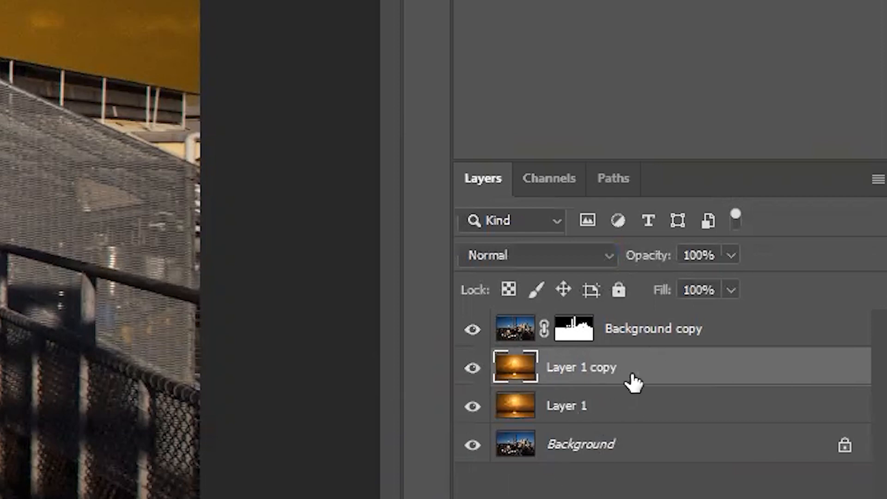
# - Move Layer 1 copy above Background copy and apply a Gaussian Blur with a radius of about 654.6 pixels
pyautogui.moveTo(661, 370); pyautogui.dragTo(631, 314)
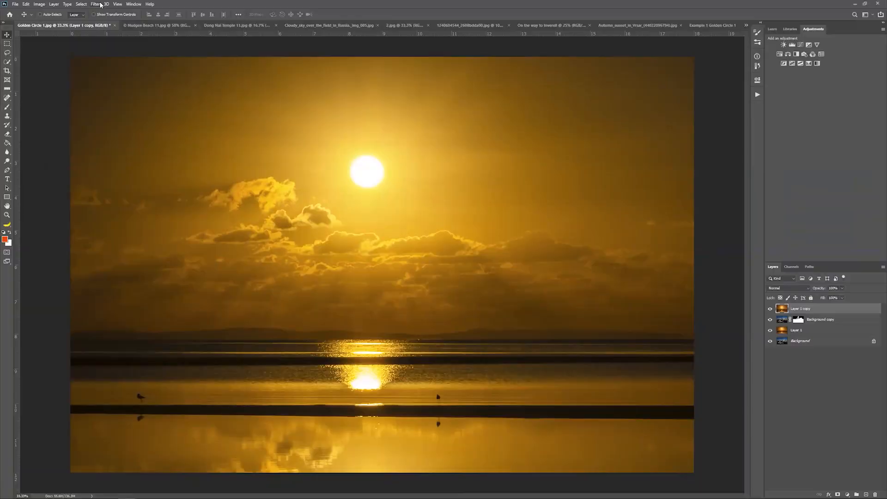
pyautogui.click(80, 4)
pyautogui.click(72, 56)
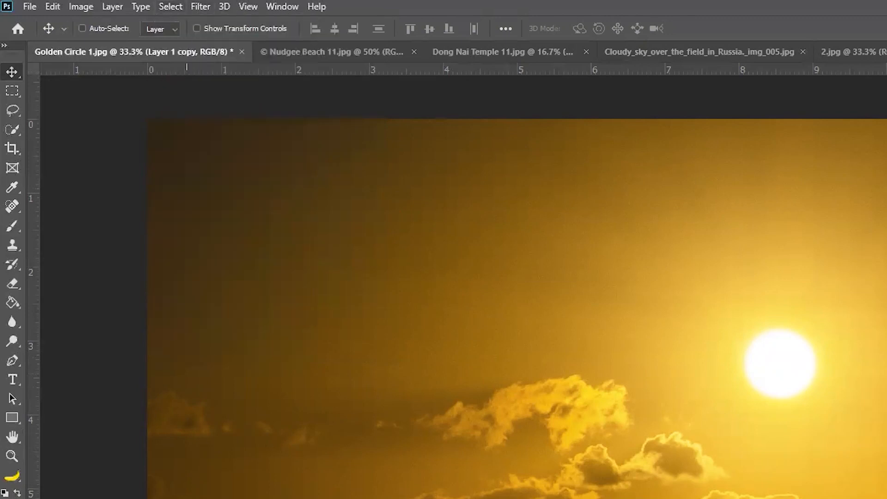
pyautogui.click(192, 8)
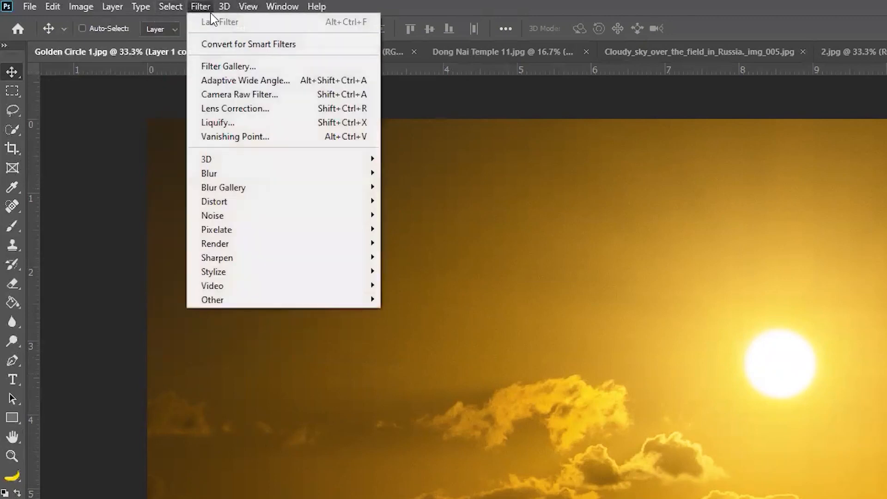
pyautogui.moveTo(245, 175)
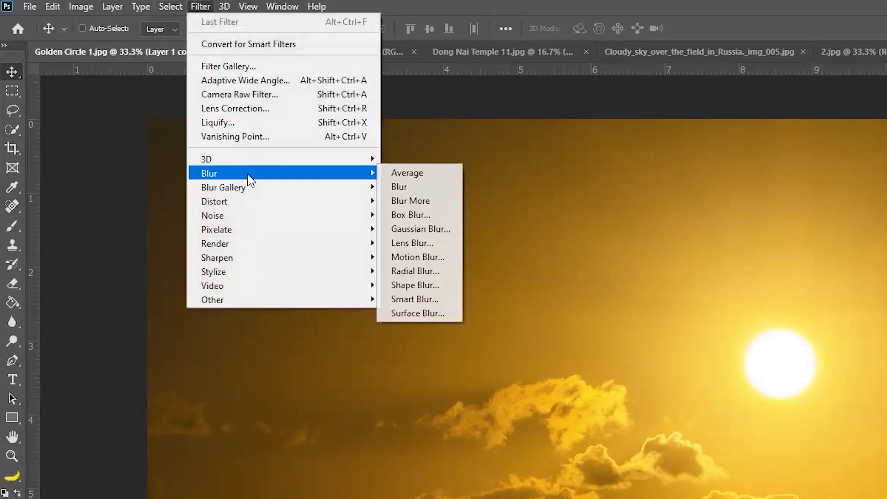
pyautogui.click(420, 229)
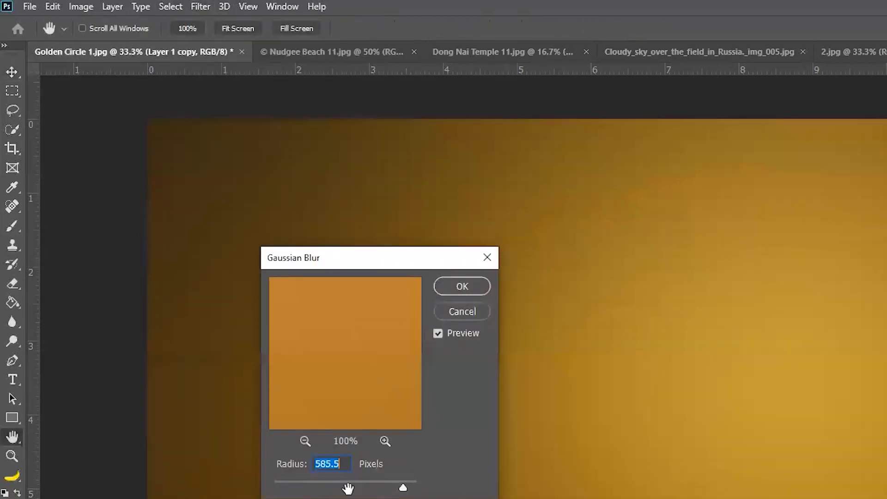
pyautogui.moveTo(403, 490); pyautogui.dragTo(334, 496)
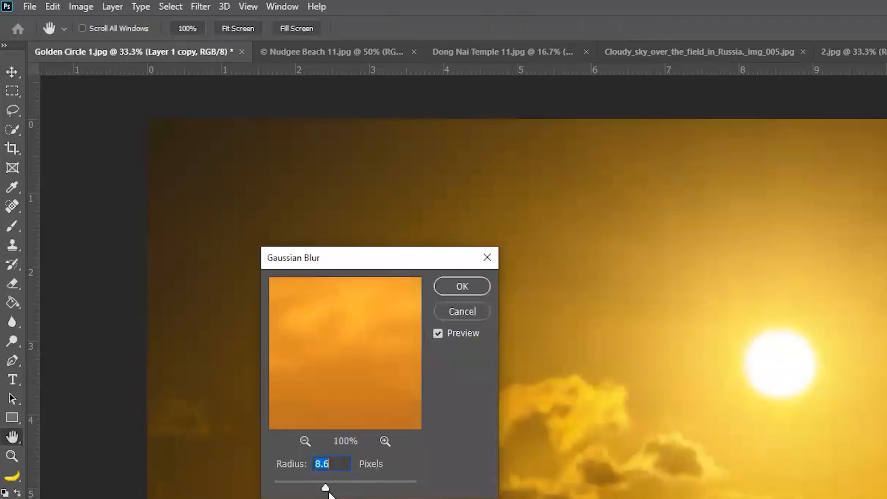
pyautogui.moveTo(387, 490); pyautogui.dragTo(397, 492)
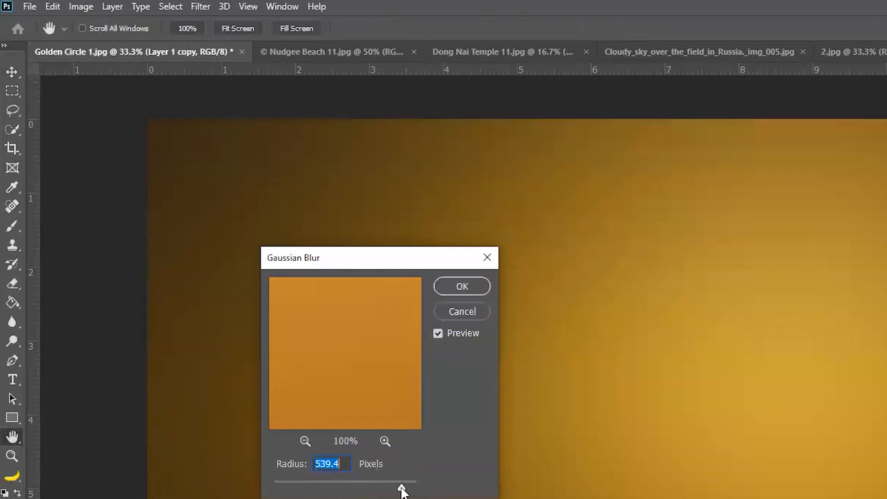
pyautogui.moveTo(405, 493); pyautogui.dragTo(410, 497)
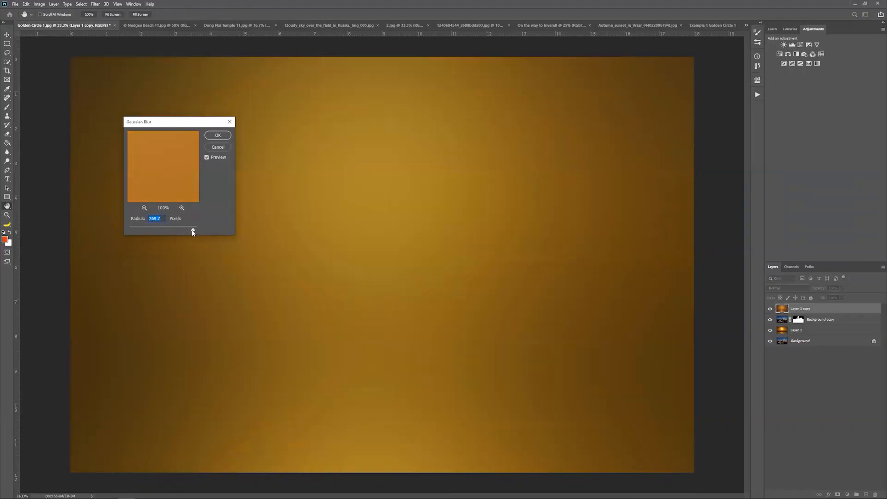
pyautogui.moveTo(192, 229); pyautogui.dragTo(190, 229)
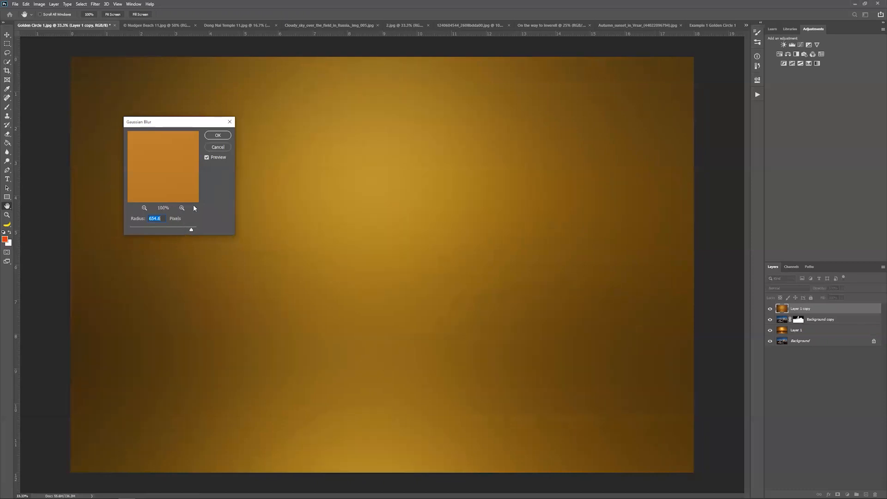
pyautogui.click(218, 136)
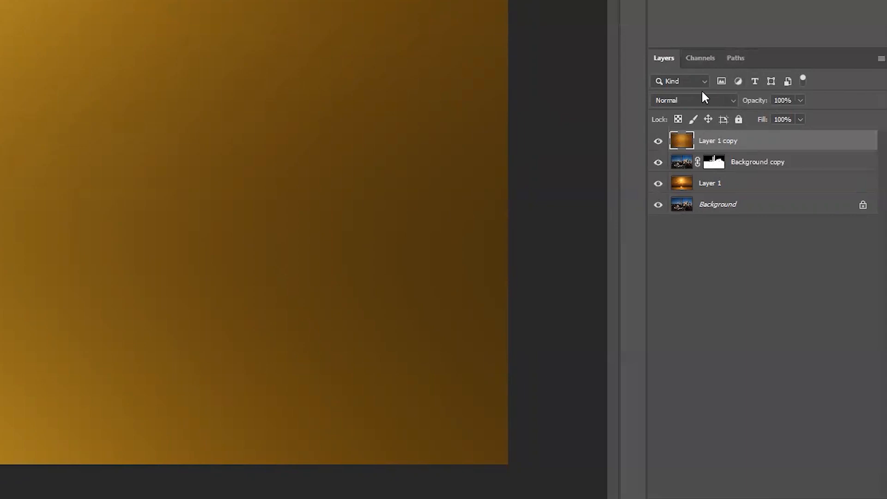
# - Set Layer 1 copy's blend mode to Multiply and mask it with the building selection loaded from Background copy's mask
pyautogui.click(736, 100)
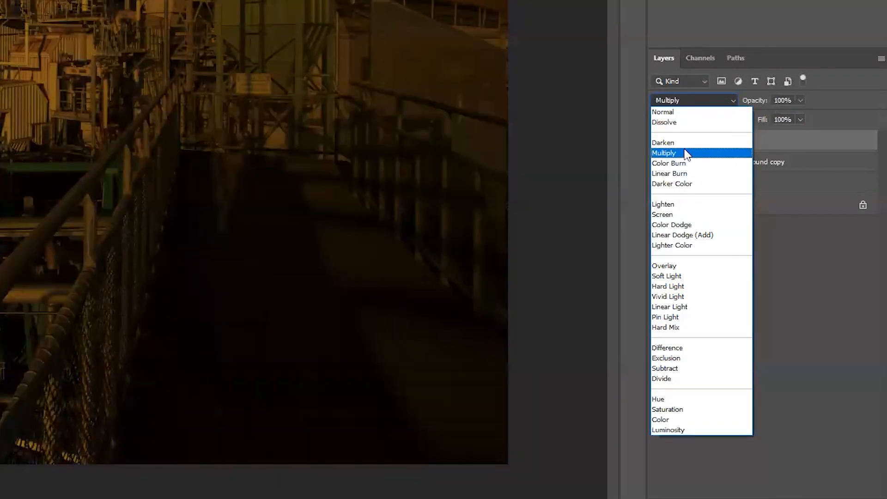
pyautogui.click(683, 153)
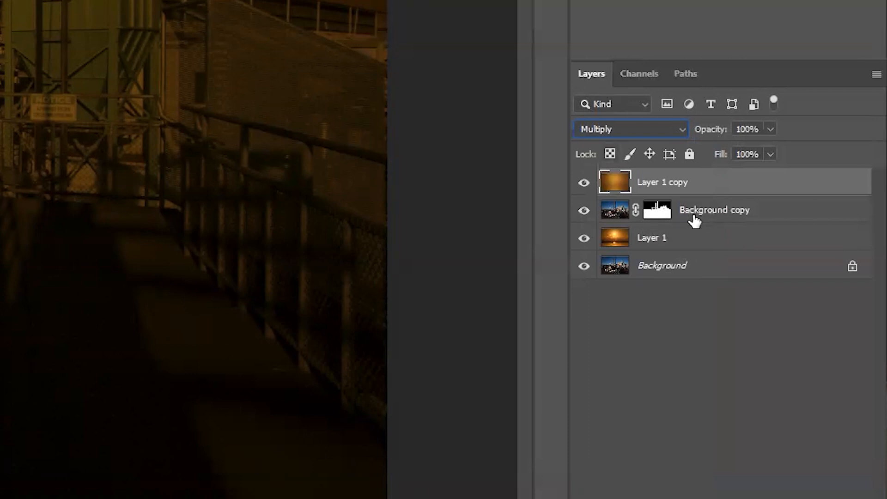
pyautogui.click(711, 217)
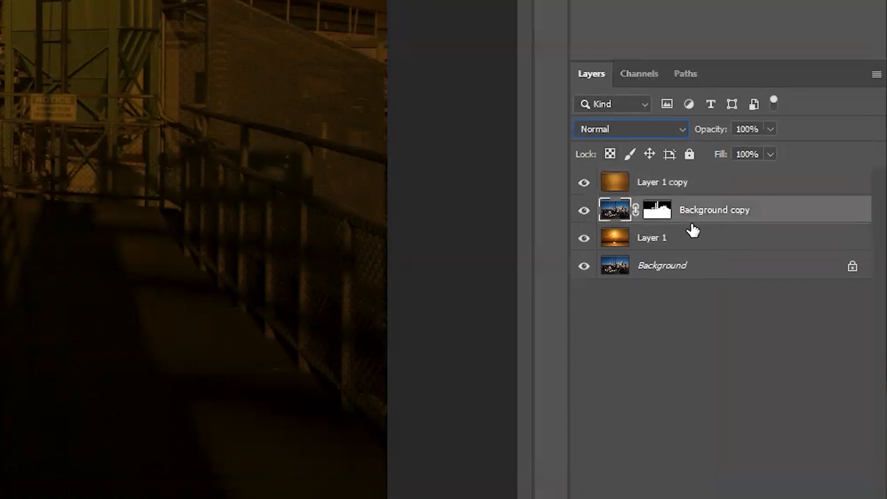
pyautogui.keyDown('ctrl'); pyautogui.click(656, 211); pyautogui.keyUp('ctrl')
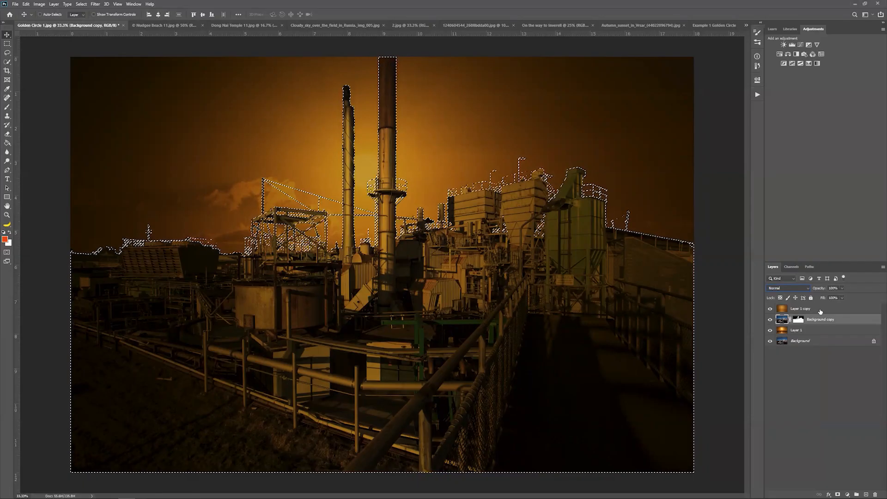
pyautogui.click(817, 310)
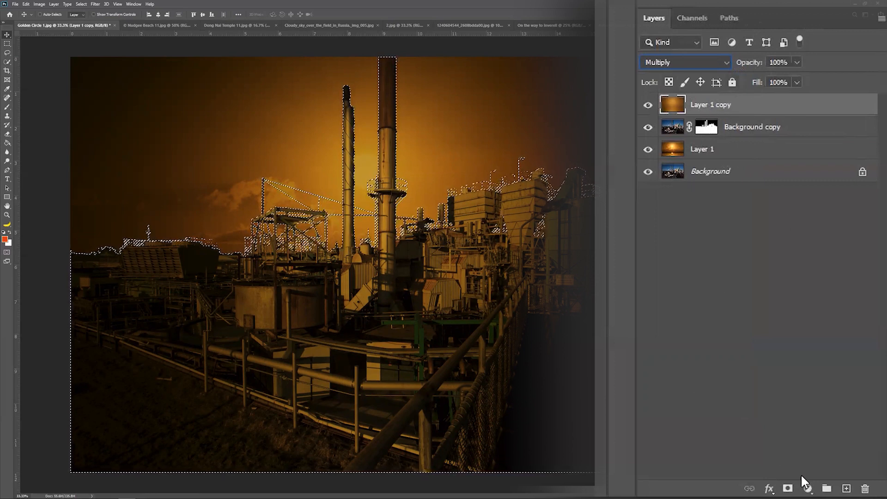
pyautogui.click(788, 485)
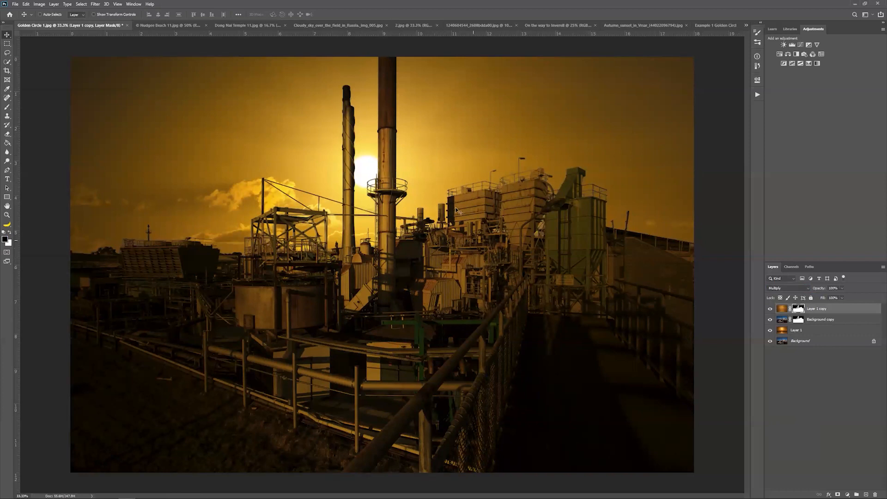
# - Lower Layer 1 copy's opacity to about 78% and compare the image with that layer hidden and shown
pyautogui.moveTo(809, 287)
pyautogui.mouseDown()
pyautogui.moveTo(821, 290)
pyautogui.moveTo(799, 290)
pyautogui.mouseUp()
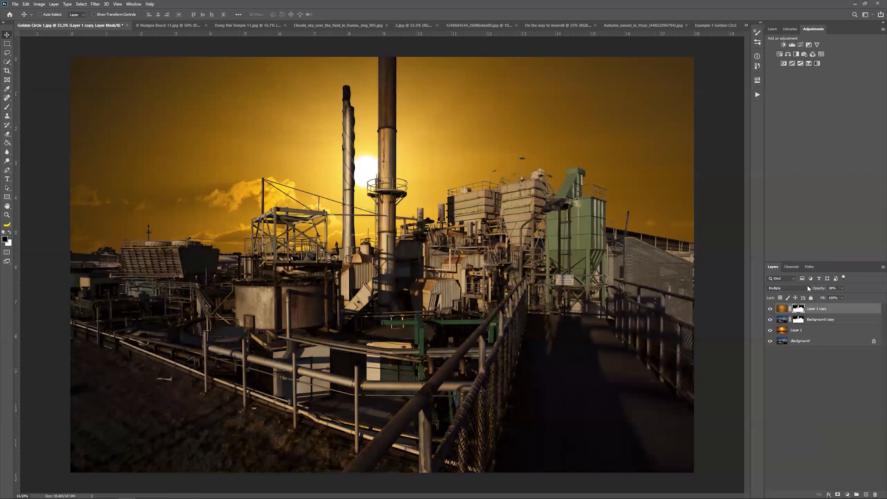
pyautogui.moveTo(817, 288); pyautogui.dragTo(822, 288)
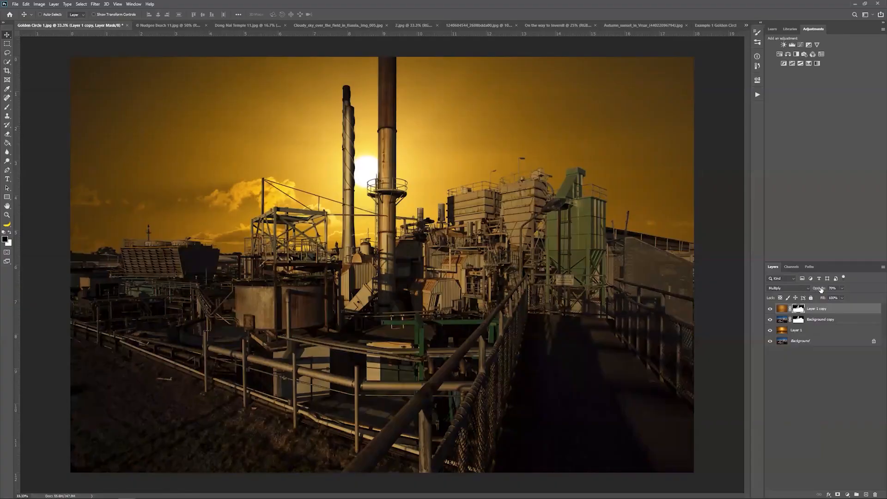
pyautogui.moveTo(820, 289); pyautogui.dragTo(818, 288)
pyautogui.moveTo(818, 290); pyautogui.dragTo(821, 290)
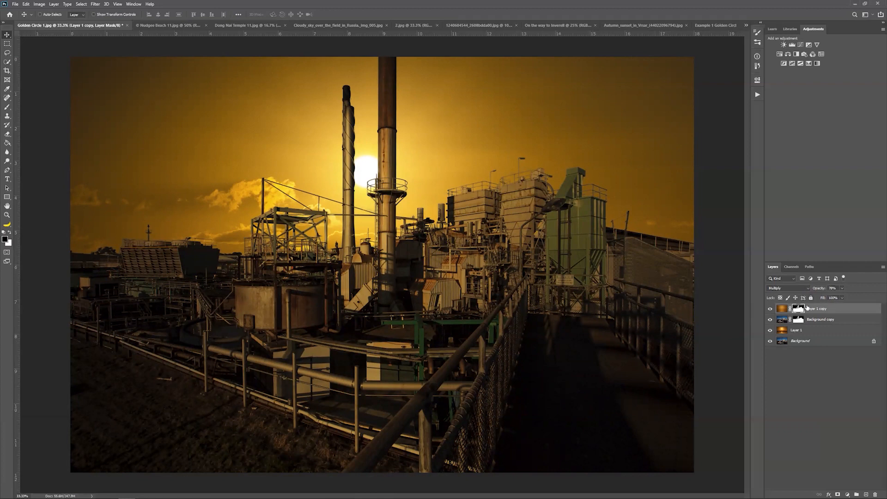
pyautogui.click(769, 310)
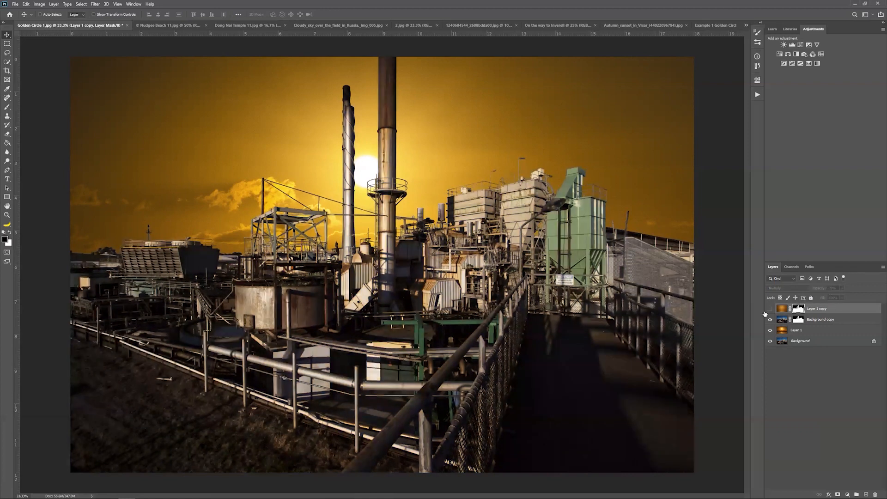
pyautogui.click(769, 309)
pyautogui.click(770, 309)
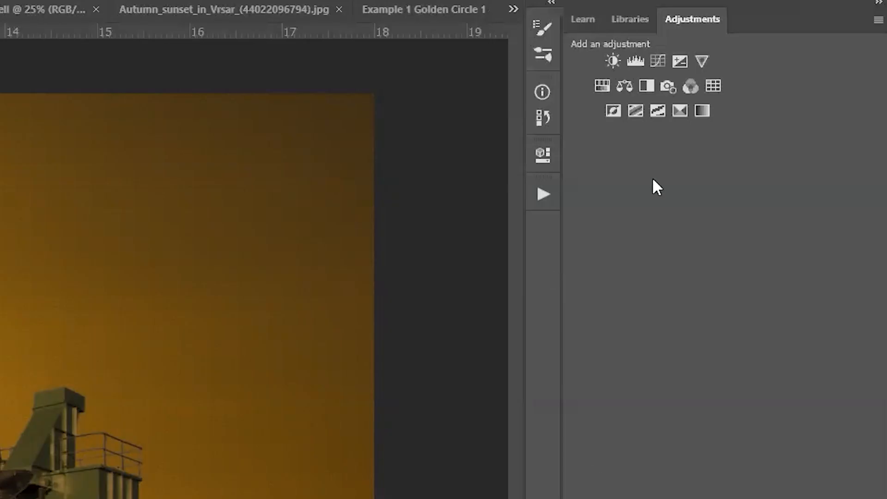
# - Add a Brightness/Contrast adjustment layer on top of the stack and raise its brightness
pyautogui.click(614, 56)
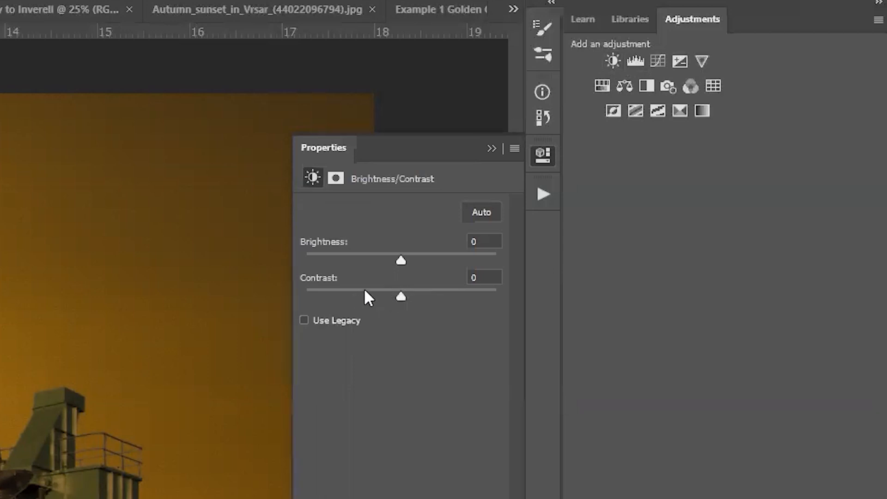
pyautogui.moveTo(402, 260); pyautogui.dragTo(440, 259)
pyautogui.moveTo(718, 119); pyautogui.dragTo(727, 120)
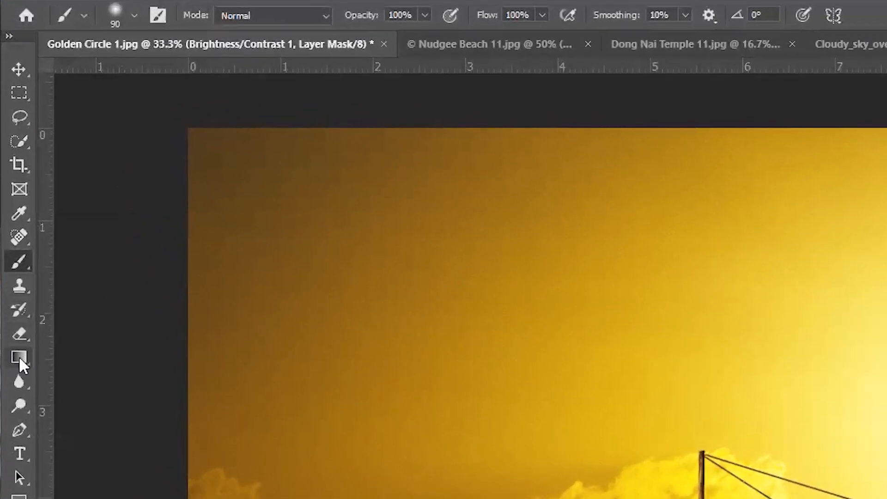
# - Activate the Gradient tool for the Brightness/Contrast layer's mask
pyautogui.click(8, 165)
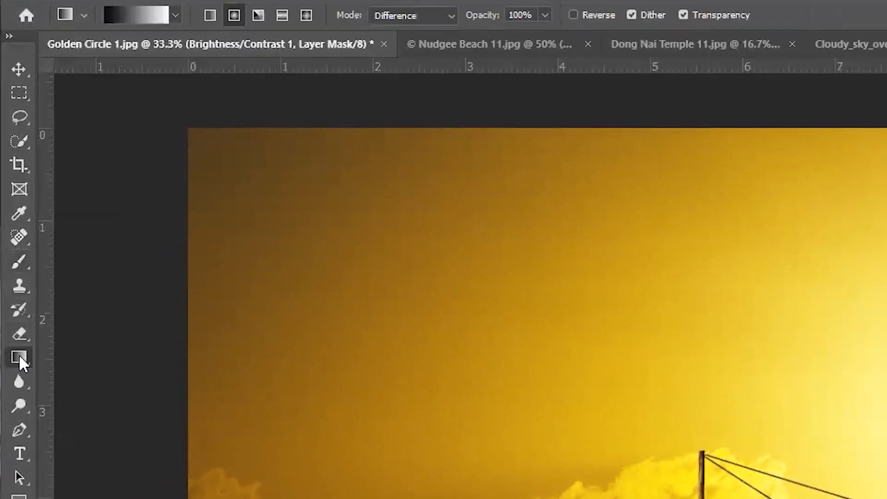
pyautogui.rightClick(20, 357)
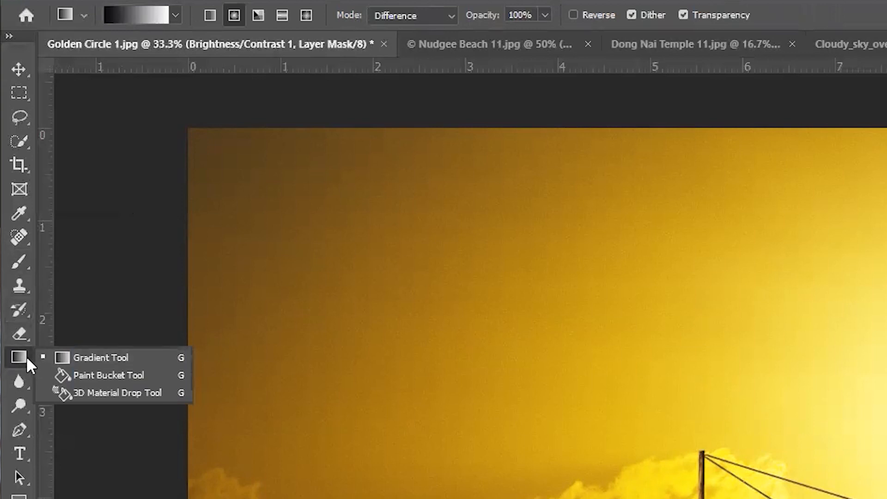
pyautogui.click(99, 360)
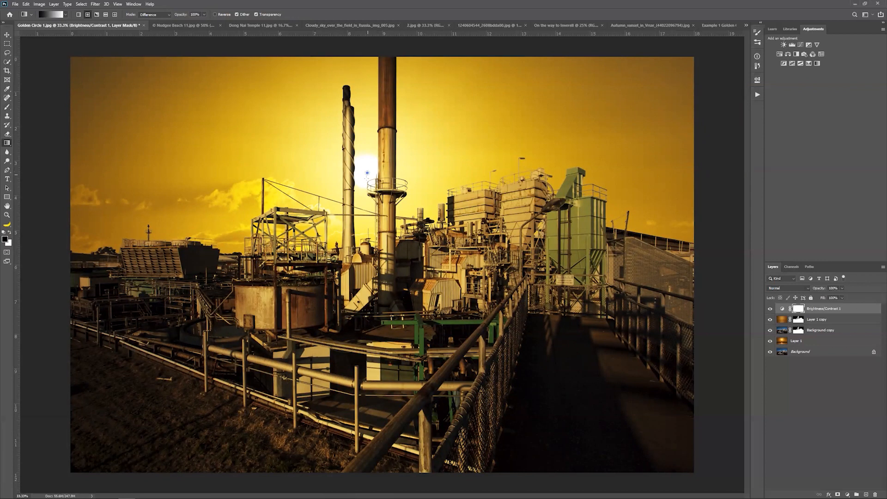
# - Try a large radial gradient centred on the sun in the Brightness/Contrast mask, compare the effect, and undo the gradient
pyautogui.moveTo(355, 196); pyautogui.dragTo(280, 314)
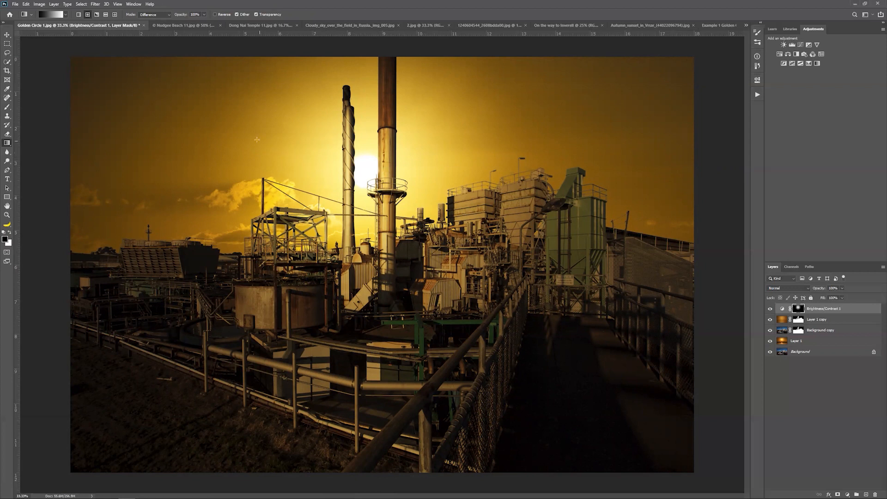
pyautogui.click(769, 308)
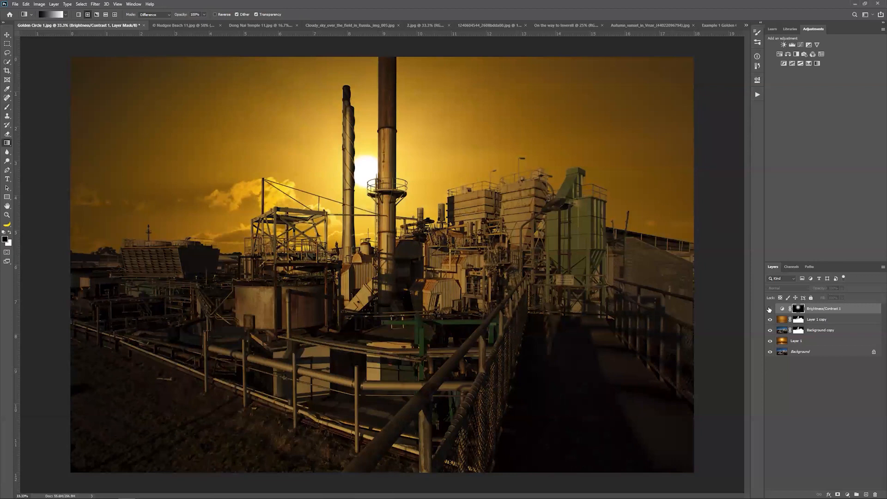
pyautogui.click(769, 309)
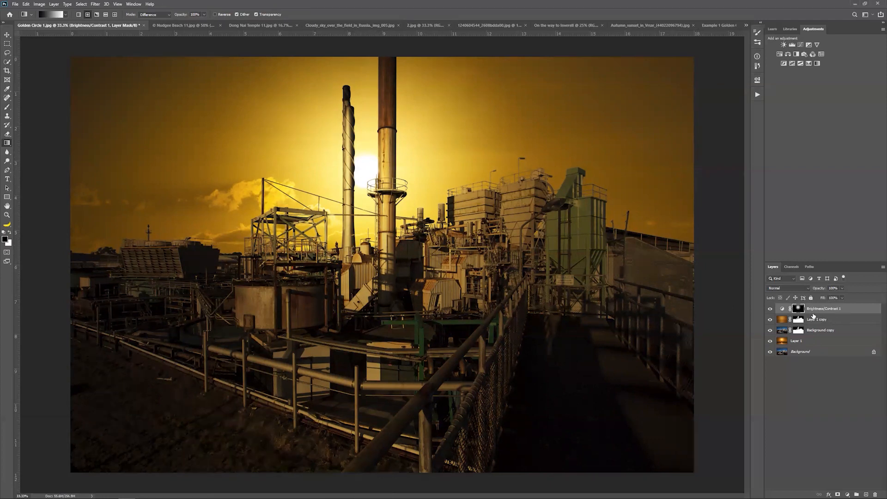
pyautogui.hotkey('ctrl', ',')
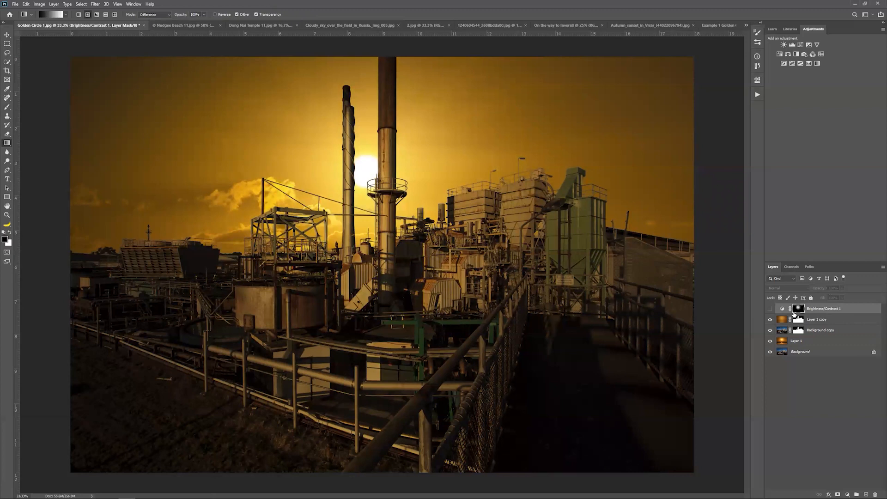
pyautogui.hotkey('ctrl', ',')
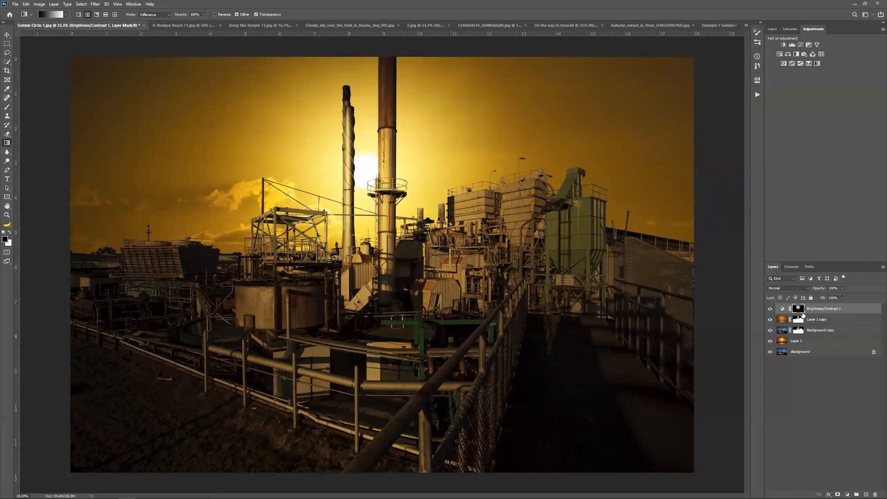
pyautogui.hotkey('ctrl', 'z')
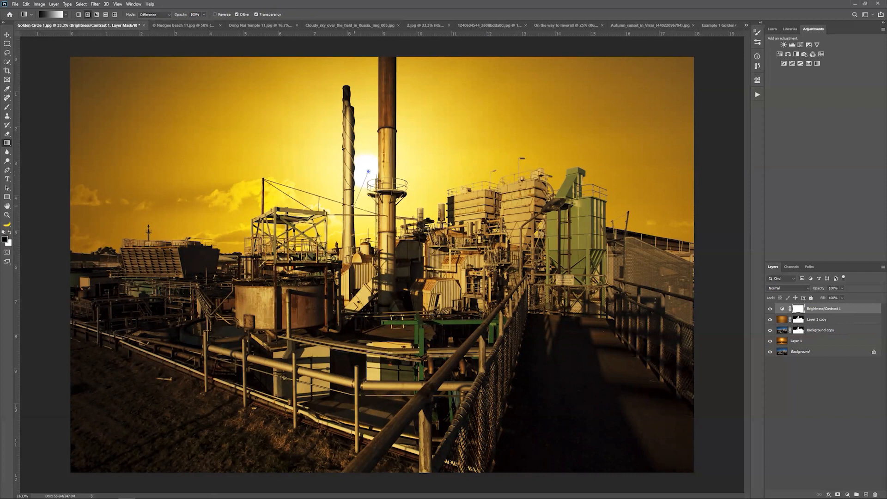
# - Draw a small radial gradient outward from the sun on the Brightness/Contrast mask and compare with the layer hidden and shown
pyautogui.moveTo(354, 204); pyautogui.dragTo(347, 212)
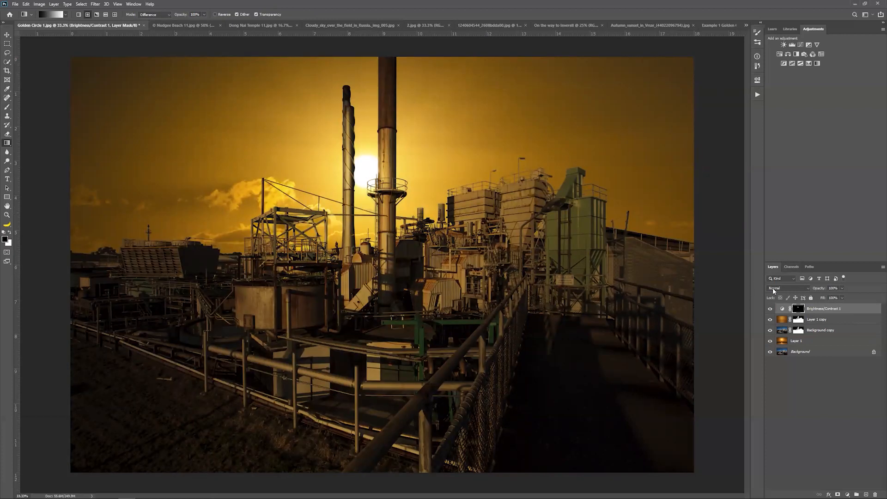
pyautogui.click(769, 309)
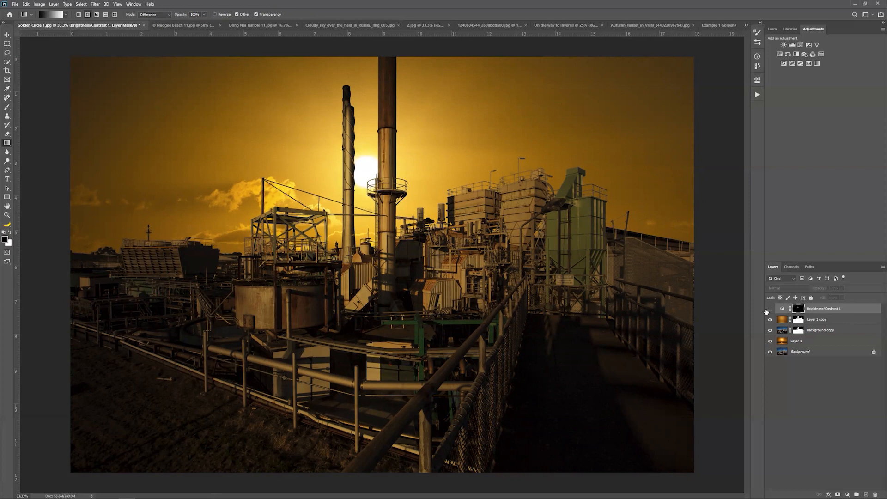
pyautogui.click(770, 309)
pyautogui.click(770, 309)
pyautogui.click(770, 309)
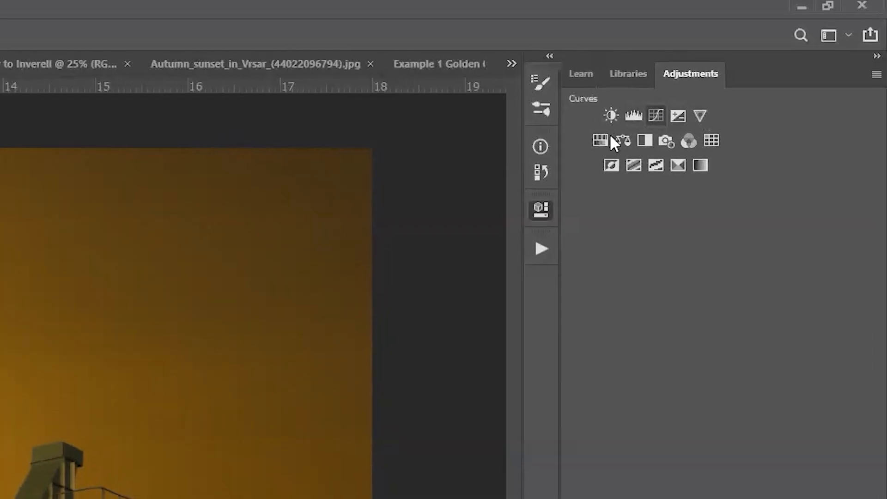
# - Add a Curves adjustment layer on top and shape its RGB curve to brighten the midtones while restraining the shadows
pyautogui.click(656, 116)
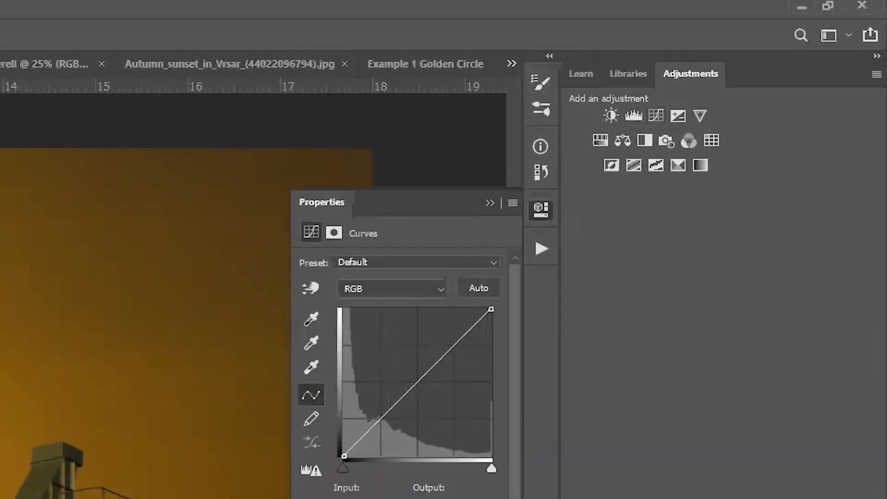
pyautogui.click(440, 353)
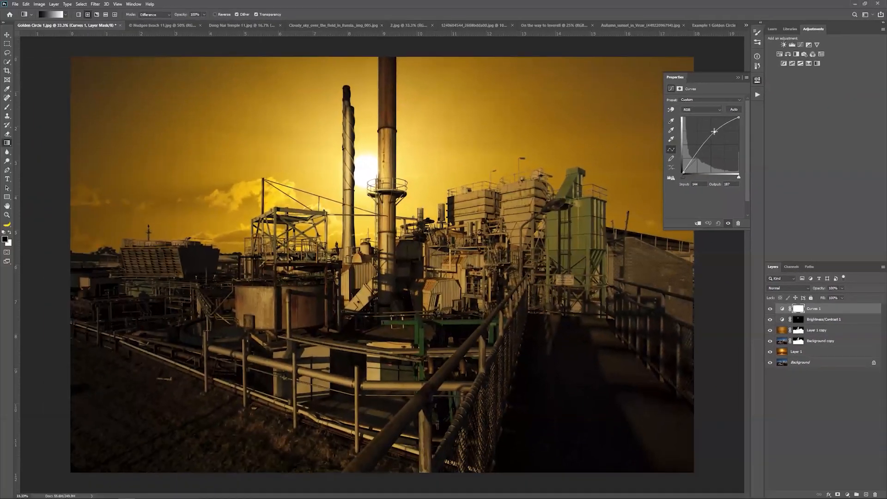
pyautogui.moveTo(552, 265); pyautogui.dragTo(545, 262)
pyautogui.moveTo(693, 161); pyautogui.dragTo(693, 160)
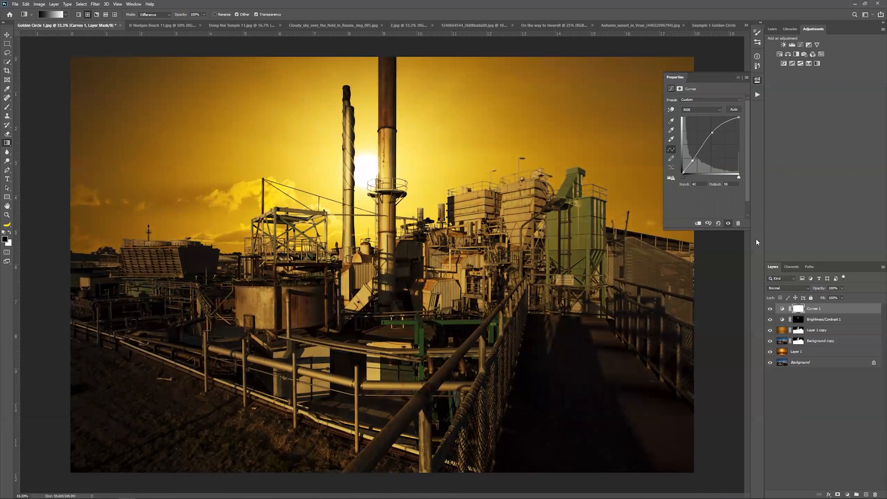
# - Compare the sunset image with the Curves layer hidden and shown, and with the original Background displayed alone
pyautogui.click(770, 309)
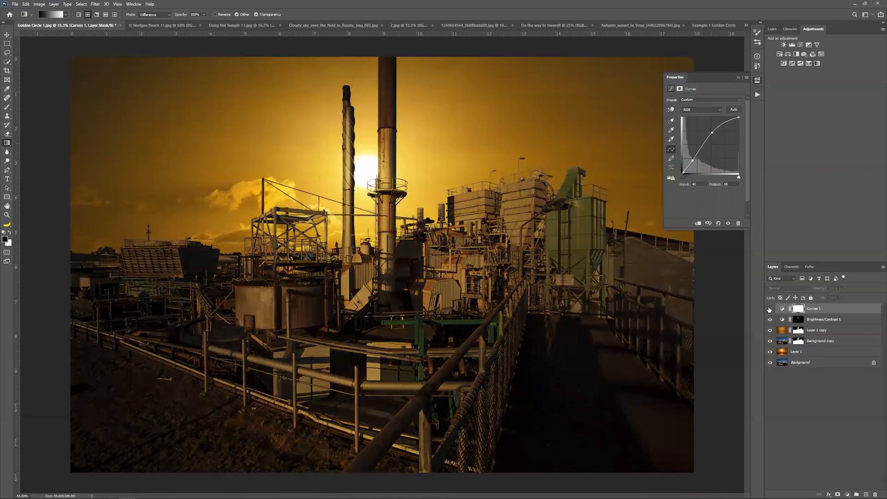
pyautogui.click(768, 309)
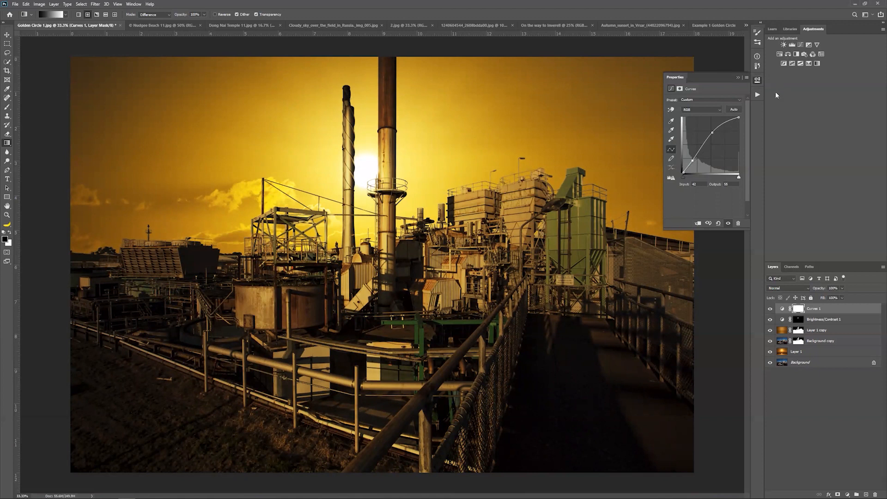
pyautogui.click(756, 81)
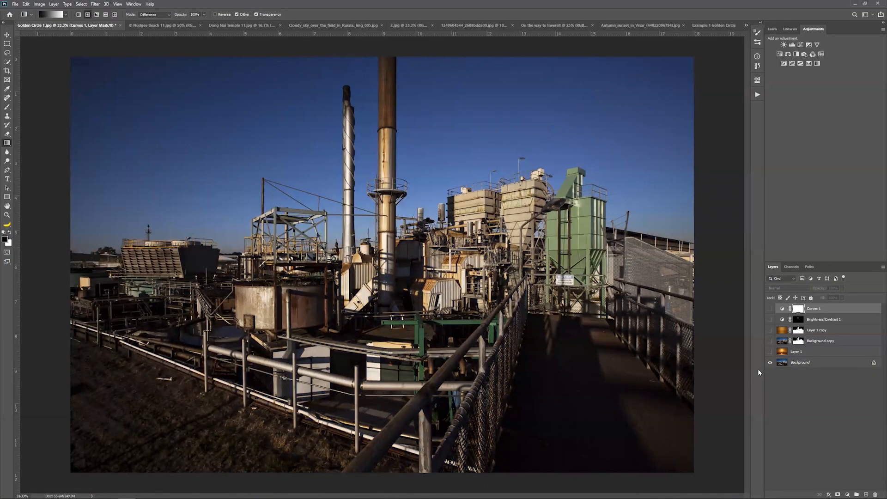
pyautogui.keyDown('alt'); pyautogui.click(769, 363); pyautogui.keyUp('alt')
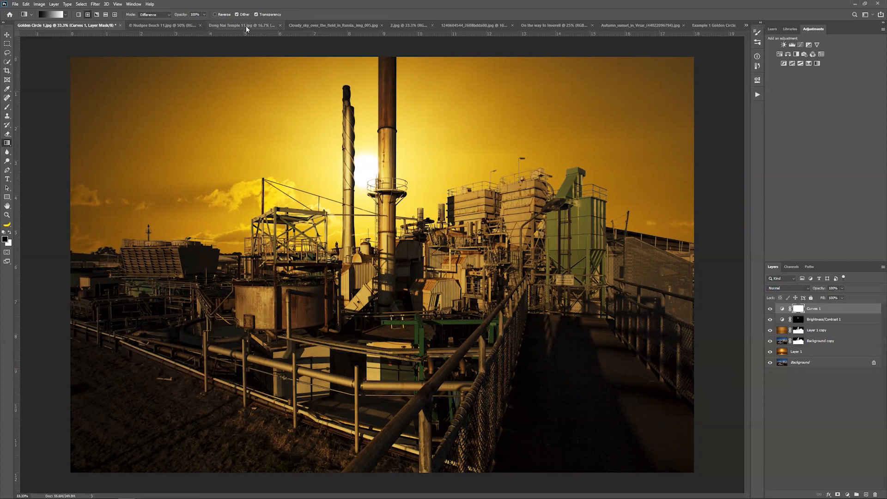
# - View the temple and cloudy-sky photos, and switch to the CC Search website to search for "sky" images and browse them
pyautogui.click(248, 24)
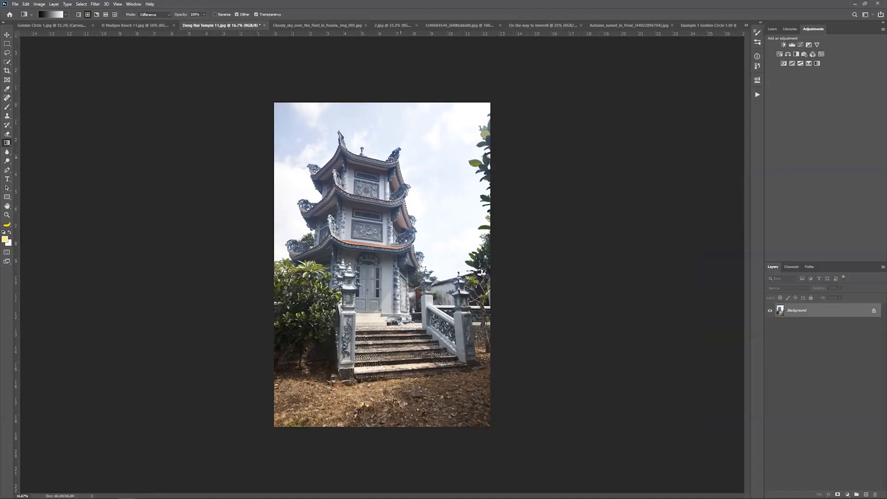
pyautogui.click(315, 25)
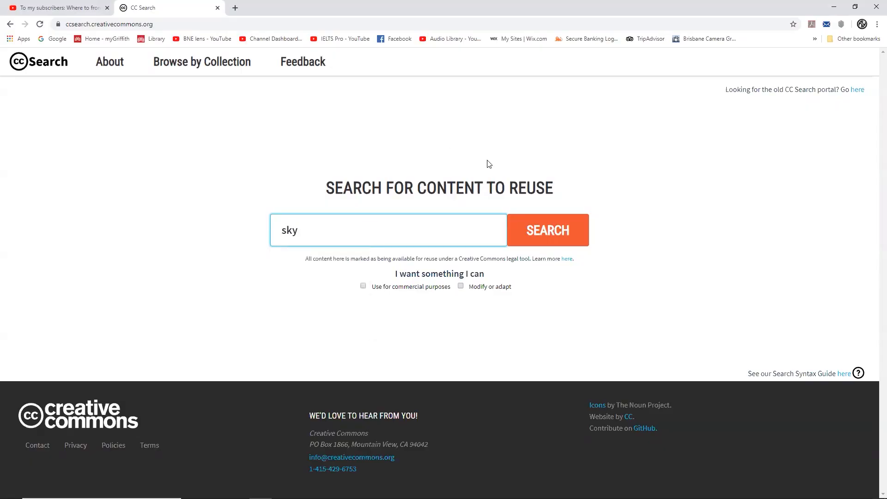
pyautogui.click(543, 233)
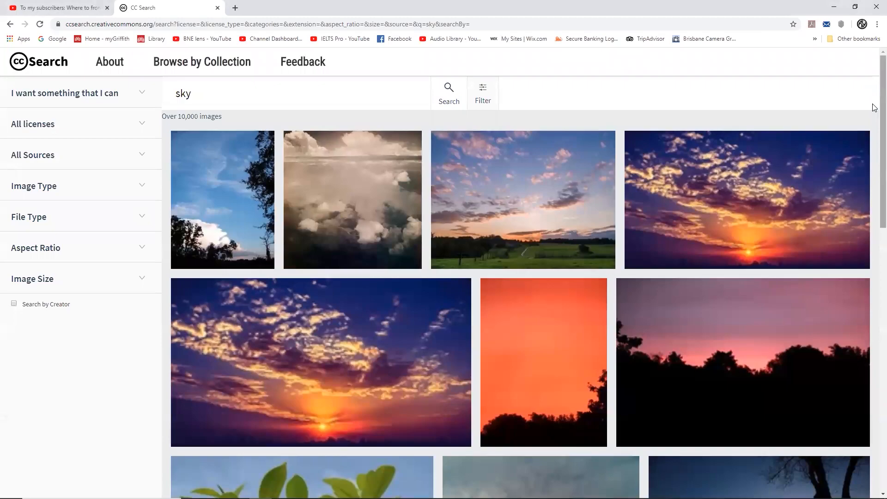
pyautogui.scroll(-9, 880, 111)
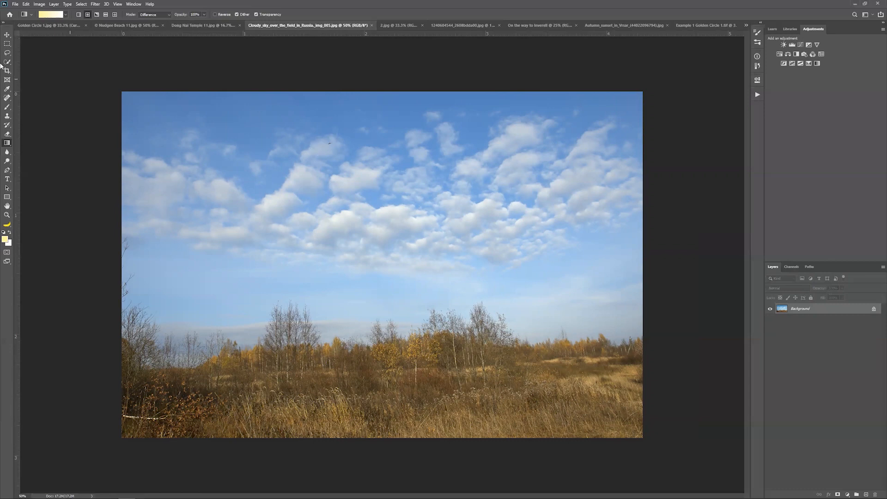
# - Copy the cloudy-sky photo into the Dong Nai Temple 11.jpg document as a new layer with the Move tool
pyautogui.click(6, 35)
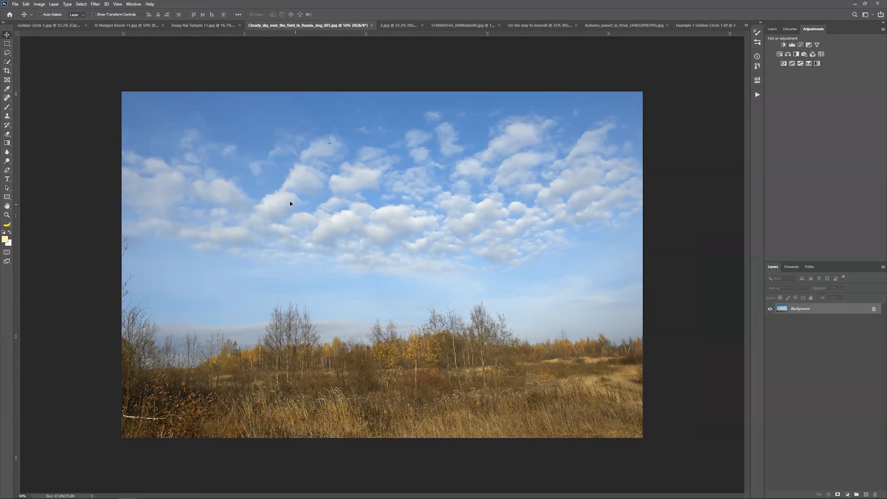
pyautogui.click(205, 26)
pyautogui.moveTo(210, 32); pyautogui.dragTo(336, 203)
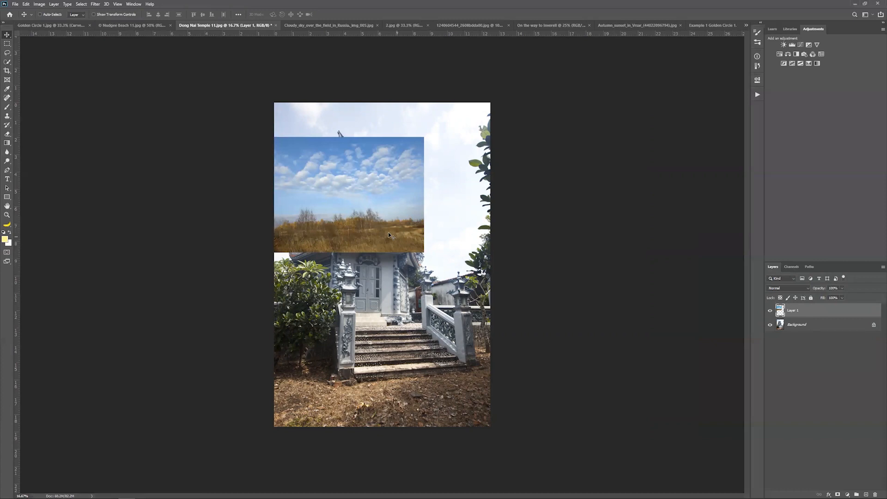
# - Lower the sky layer's opacity to 75% and enlarge it to about 257%, positioned so it covers the temple photo's sky
pyautogui.hotkey('ctrl', 't')
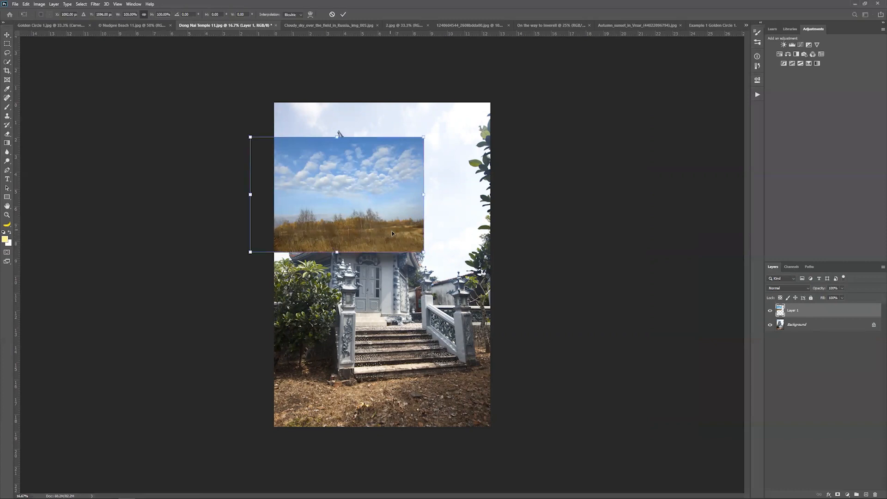
pyautogui.moveTo(423, 252); pyautogui.dragTo(595, 366)
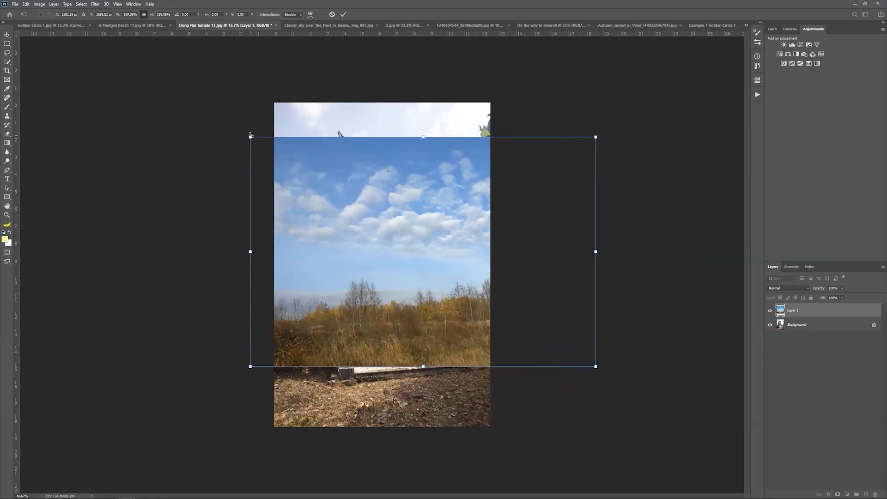
pyautogui.moveTo(248, 137); pyautogui.dragTo(183, 93)
pyautogui.moveTo(460, 225); pyautogui.dragTo(395, 213)
pyautogui.moveTo(817, 288); pyautogui.dragTo(812, 288)
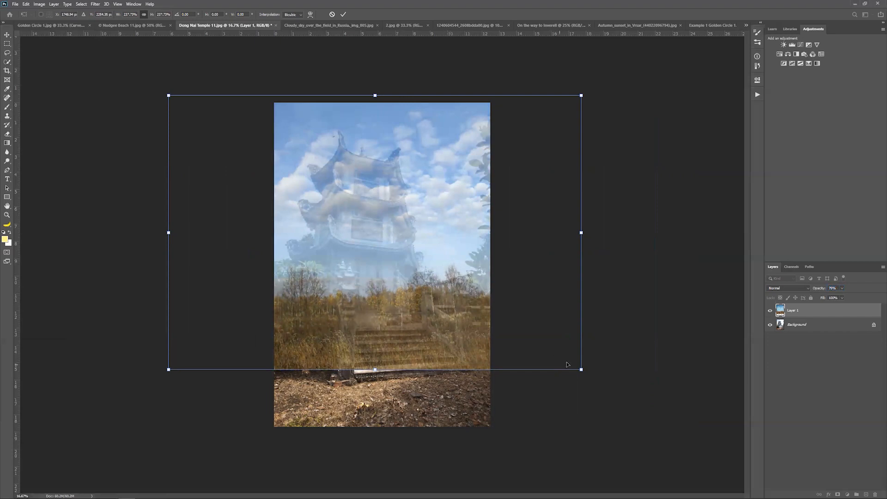
pyautogui.moveTo(581, 370); pyautogui.dragTo(614, 392)
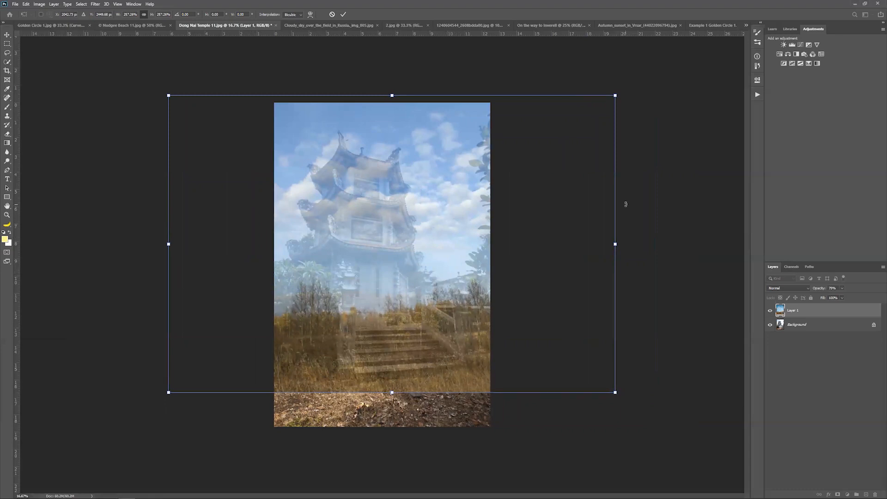
pyautogui.press('Return')
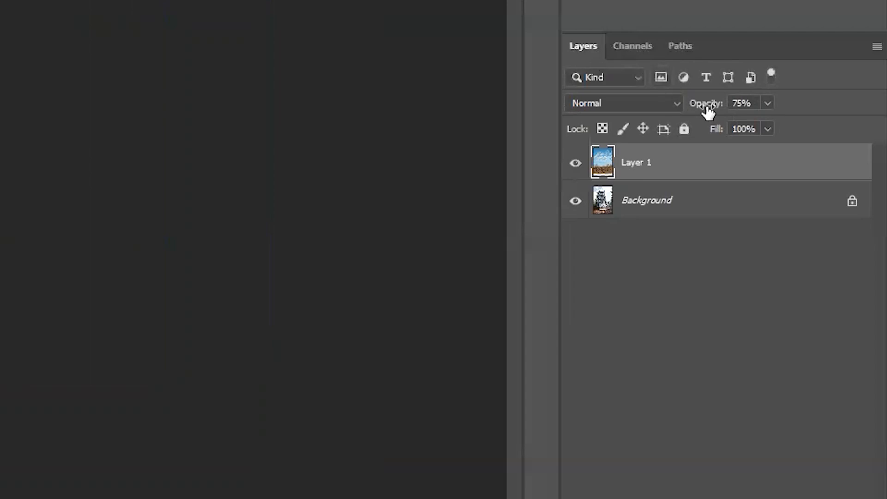
# - Set the sky layer's opacity to 99% and its blend mode to Multiply, checking it with the Background hidden
pyautogui.moveTo(706, 111); pyautogui.dragTo(536, 224)
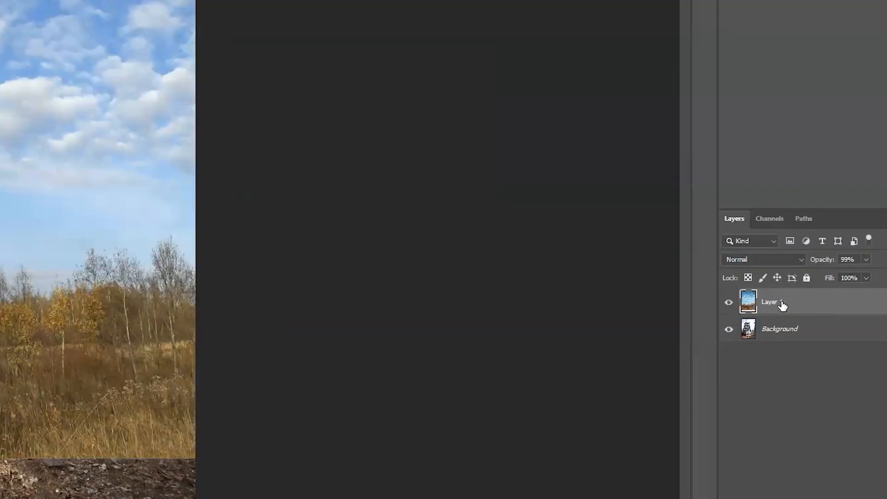
pyautogui.click(766, 259)
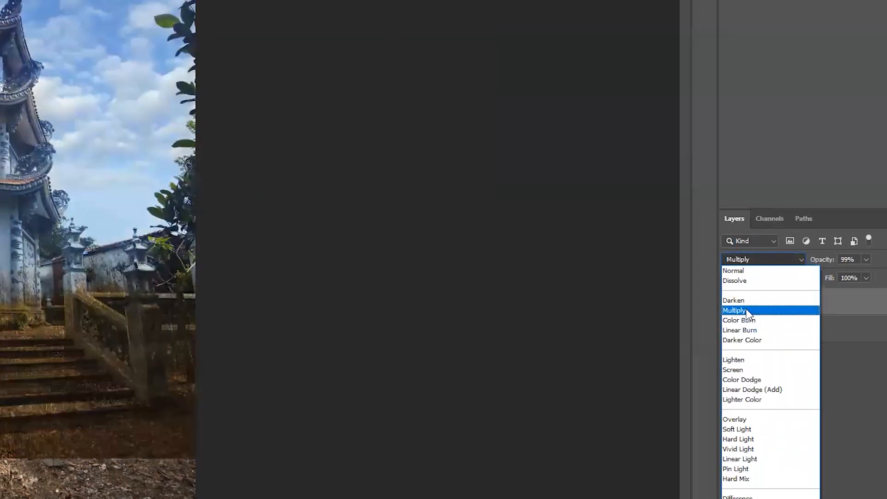
pyautogui.click(745, 310)
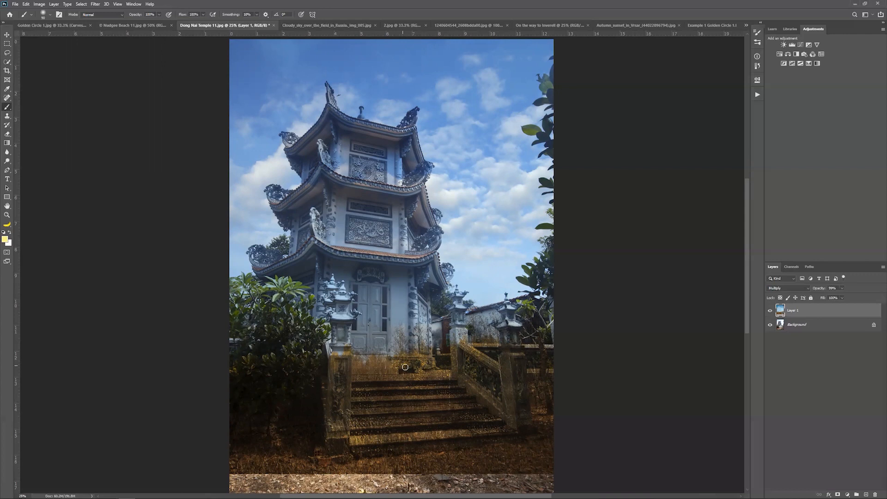
pyautogui.click(768, 325)
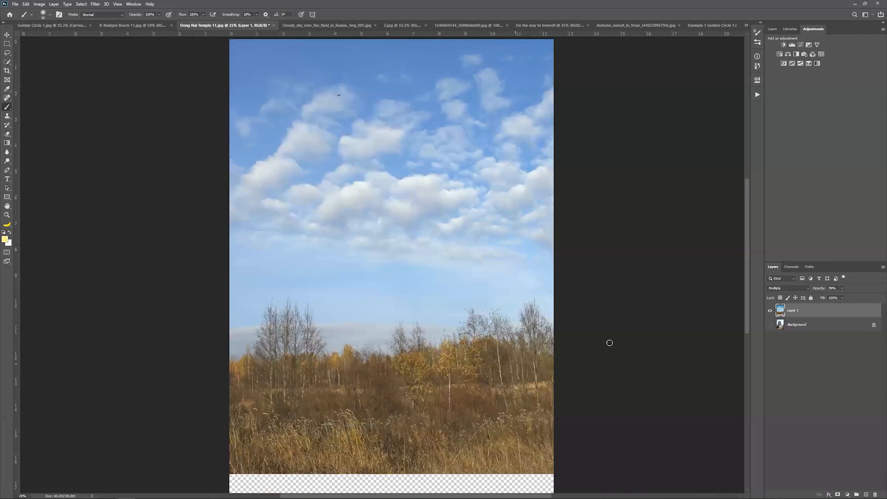
pyautogui.click(769, 324)
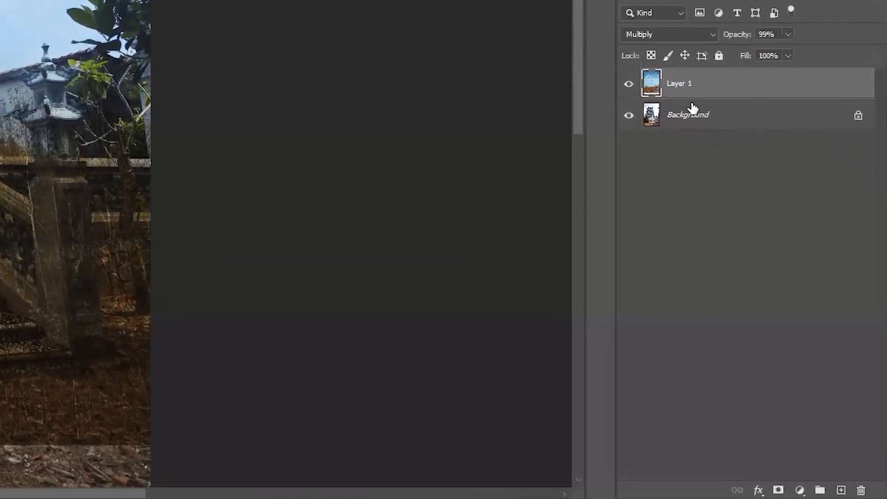
# - Add a mask to the sky layer and paint it with a large black brush to remove the field from the steps and ground
pyautogui.click(776, 484)
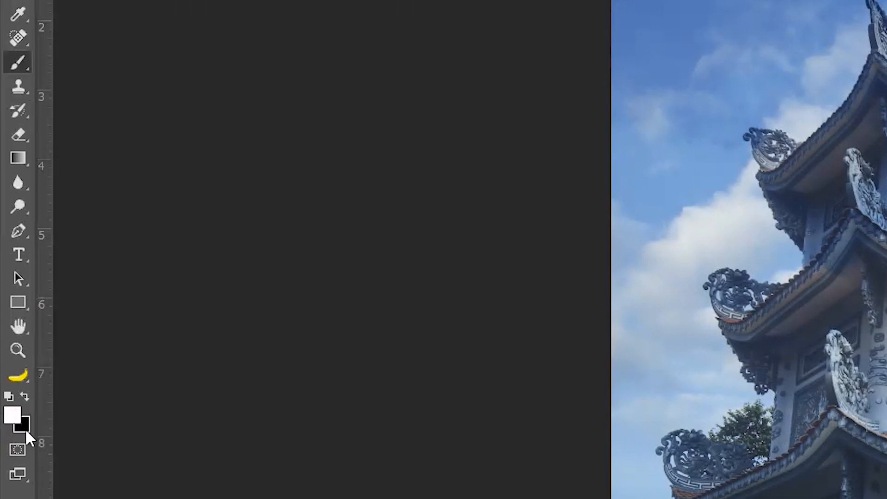
pyautogui.press('x')
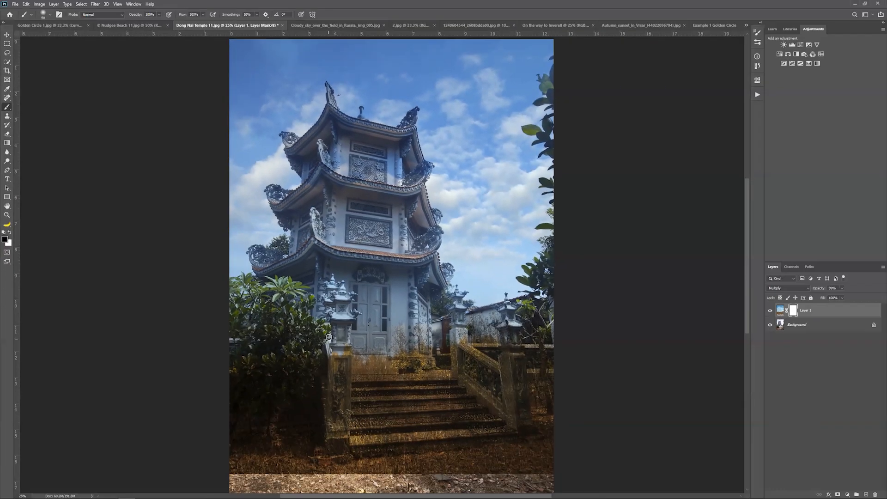
pyautogui.press(']')
pyautogui.press(']')
pyautogui.press(']')
pyautogui.press(']')
pyautogui.moveTo(370, 368)
pyautogui.mouseDown()
pyautogui.moveTo(324, 411)
pyautogui.moveTo(394, 395)
pyautogui.moveTo(353, 439)
pyautogui.moveTo(415, 439)
pyautogui.moveTo(534, 470)
pyautogui.moveTo(283, 468)
pyautogui.moveTo(228, 458)
pyautogui.moveTo(271, 434)
pyautogui.moveTo(275, 414)
pyautogui.moveTo(334, 354)
pyautogui.moveTo(317, 359)
pyautogui.moveTo(314, 350)
pyautogui.moveTo(339, 329)
pyautogui.moveTo(382, 365)
pyautogui.moveTo(421, 347)
pyautogui.moveTo(427, 378)
pyautogui.moveTo(480, 408)
pyautogui.moveTo(485, 397)
pyautogui.moveTo(467, 372)
pyautogui.moveTo(577, 342)
pyautogui.mouseUp()
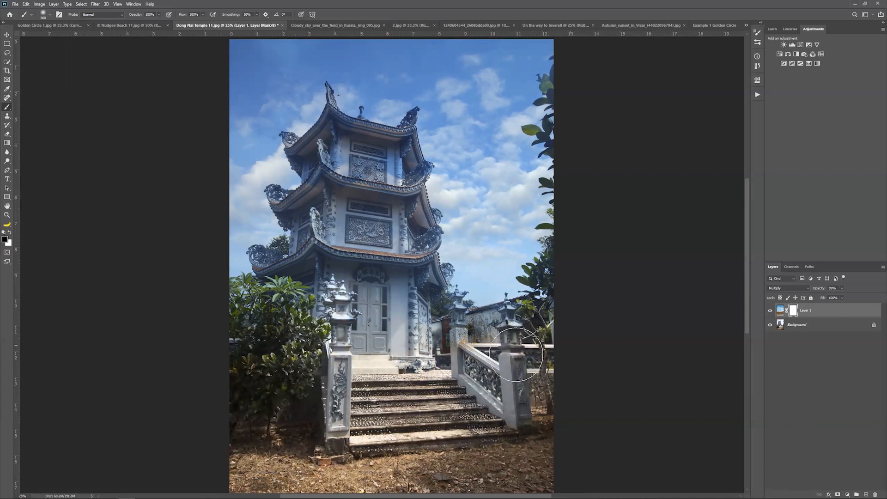
# - Paint black on the sky layer's mask over the temple's door, walls and middle tiers to remove the blue tint
pyautogui.moveTo(357, 323)
pyautogui.mouseDown()
pyautogui.moveTo(393, 246)
pyautogui.moveTo(354, 243)
pyautogui.moveTo(354, 163)
pyautogui.moveTo(377, 171)
pyautogui.moveTo(395, 251)
pyautogui.moveTo(388, 296)
pyautogui.moveTo(363, 253)
pyautogui.moveTo(323, 267)
pyautogui.moveTo(347, 156)
pyautogui.moveTo(358, 218)
pyautogui.moveTo(343, 343)
pyautogui.moveTo(333, 325)
pyautogui.moveTo(318, 402)
pyautogui.moveTo(500, 354)
pyautogui.moveTo(483, 346)
pyautogui.moveTo(440, 359)
pyautogui.moveTo(431, 332)
pyautogui.moveTo(387, 322)
pyautogui.moveTo(393, 274)
pyautogui.moveTo(399, 279)
pyautogui.moveTo(388, 280)
pyautogui.moveTo(396, 249)
pyautogui.moveTo(384, 180)
pyautogui.moveTo(372, 166)
pyautogui.moveTo(351, 171)
pyautogui.moveTo(351, 161)
pyautogui.moveTo(343, 171)
pyautogui.moveTo(353, 195)
pyautogui.moveTo(341, 154)
pyautogui.moveTo(353, 241)
pyautogui.moveTo(316, 414)
pyautogui.moveTo(424, 440)
pyautogui.mouseUp()
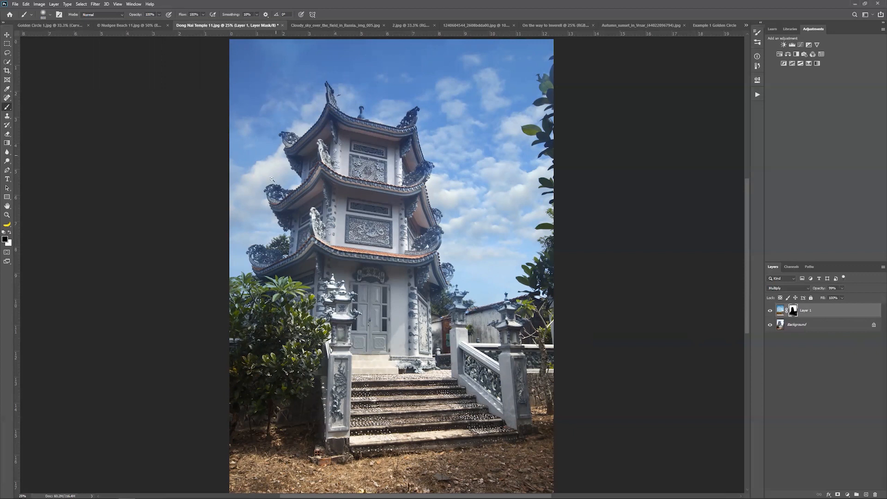
pyautogui.moveTo(278, 202); pyautogui.dragTo(341, 202)
pyautogui.moveTo(383, 240); pyautogui.dragTo(216, 209)
# - Use a smaller black brush on the sky layer's mask to clear the tint from the temple's upper tiers and roof edges
pyautogui.keyDown('alt'); pyautogui.click(226, 231); pyautogui.keyUp('alt')
pyautogui.keyDown('alt'); pyautogui.click(225, 231); pyautogui.keyUp('alt')
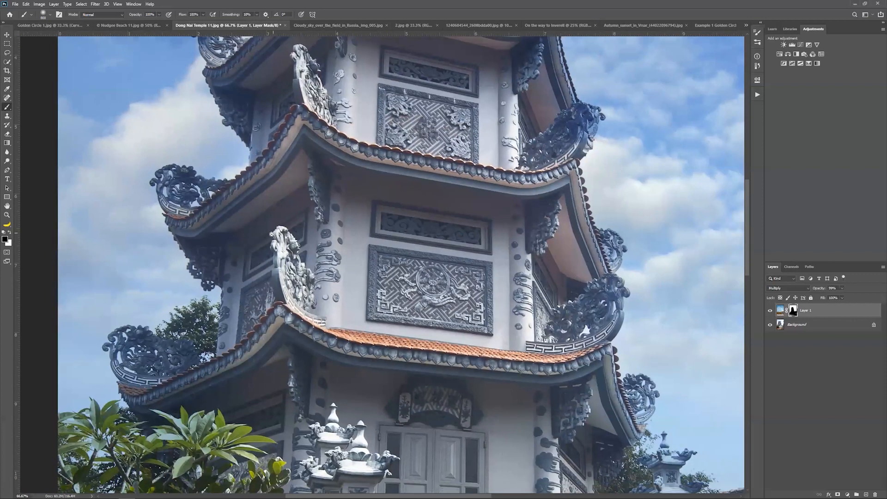
pyautogui.press('[')
pyautogui.press('[')
pyautogui.press('[')
pyautogui.press('[')
pyautogui.press('[')
pyautogui.press('[')
pyautogui.press('[')
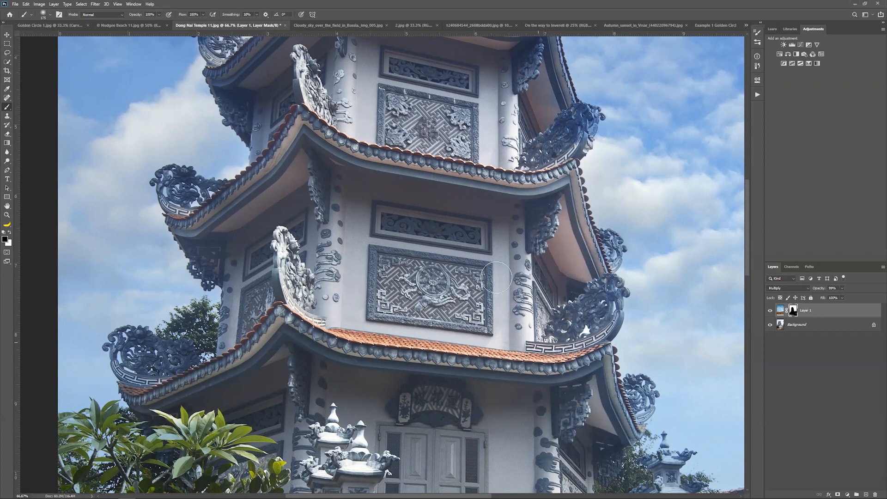
pyautogui.moveTo(383, 186); pyautogui.dragTo(281, 333)
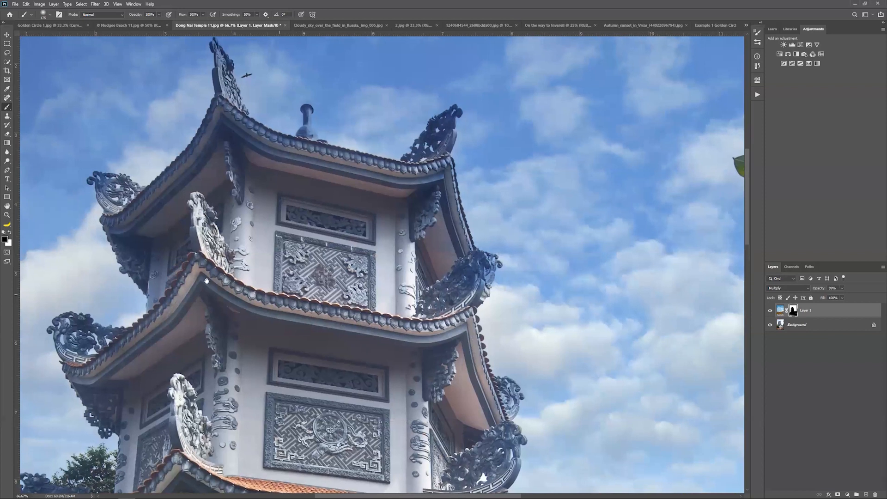
pyautogui.moveTo(182, 220)
pyautogui.mouseDown()
pyautogui.moveTo(140, 224)
pyautogui.moveTo(221, 144)
pyautogui.moveTo(221, 159)
pyautogui.moveTo(227, 144)
pyautogui.moveTo(242, 143)
pyautogui.moveTo(306, 170)
pyautogui.moveTo(379, 184)
pyautogui.moveTo(278, 163)
pyautogui.moveTo(393, 183)
pyautogui.moveTo(283, 189)
pyautogui.moveTo(184, 224)
pyautogui.moveTo(216, 267)
pyautogui.moveTo(268, 295)
pyautogui.moveTo(297, 229)
pyautogui.moveTo(271, 211)
pyautogui.moveTo(318, 185)
pyautogui.moveTo(403, 185)
pyautogui.moveTo(423, 194)
pyautogui.moveTo(466, 280)
pyautogui.moveTo(475, 273)
pyautogui.moveTo(422, 324)
pyautogui.moveTo(454, 289)
pyautogui.mouseUp()
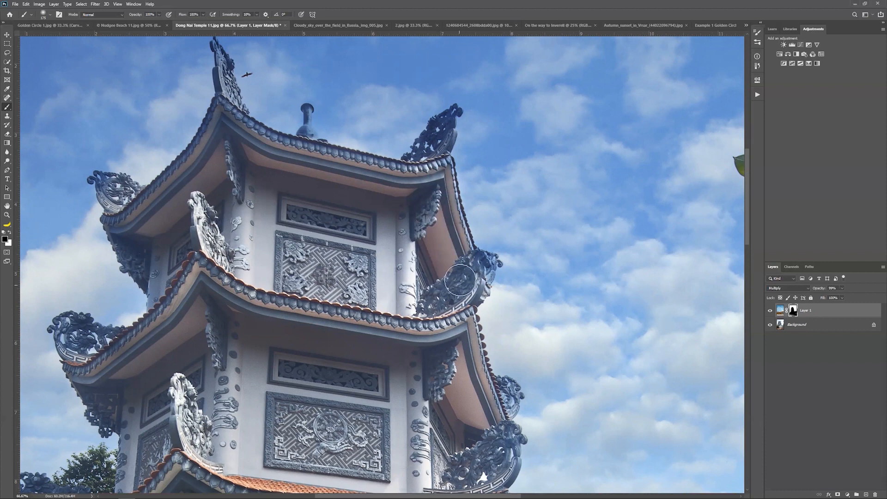
# - Refine the sky layer's mask around the temple's lower roofs and over the dark foliage beside the outbuilding
pyautogui.moveTo(389, 354); pyautogui.dragTo(433, 384)
pyautogui.moveTo(367, 419); pyautogui.dragTo(264, 244)
pyautogui.moveTo(339, 391); pyautogui.dragTo(226, 286)
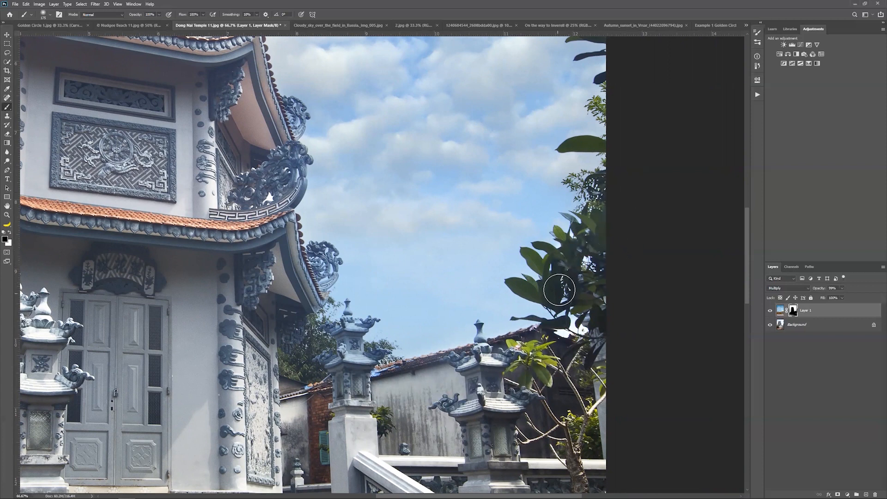
pyautogui.moveTo(492, 136); pyautogui.dragTo(265, 442)
pyautogui.moveTo(185, 303); pyautogui.dragTo(480, 259)
pyautogui.moveTo(314, 381); pyautogui.dragTo(415, 308)
pyautogui.moveTo(189, 402); pyautogui.dragTo(251, 324)
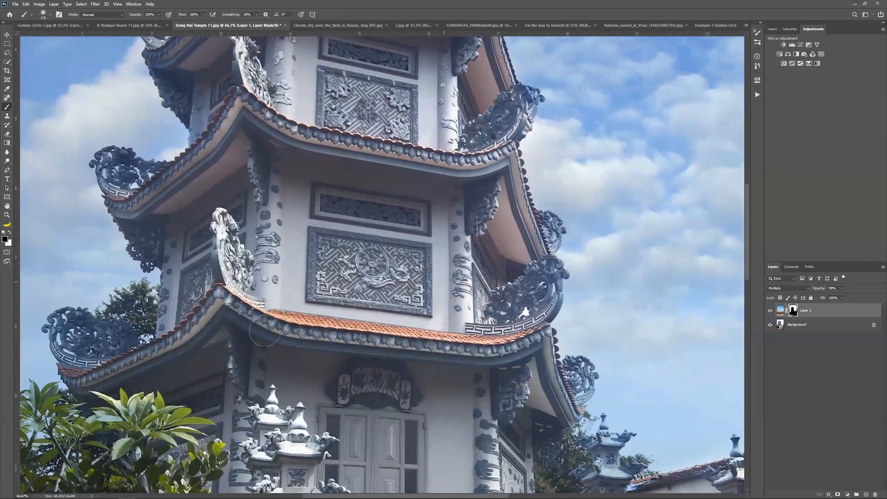
pyautogui.keyDown('alt'); pyautogui.click(292, 317); pyautogui.keyUp('alt')
pyautogui.keyDown('alt'); pyautogui.click(311, 330); pyautogui.keyUp('alt')
pyautogui.keyDown('alt'); pyautogui.click(318, 352); pyautogui.keyUp('alt')
pyautogui.moveTo(344, 370); pyautogui.dragTo(260, 236)
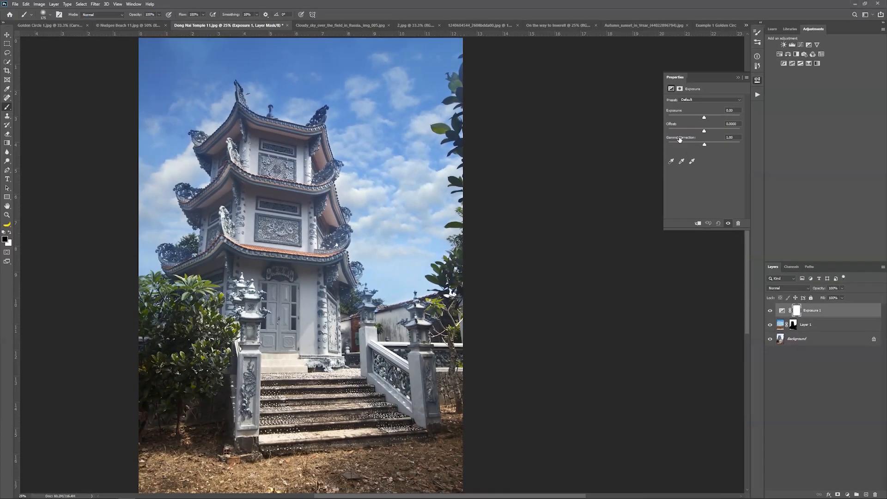
# - Darken the temple composite by lowering the Exposure layer's gamma correction, and compare it with that layer hidden and with the original Background
pyautogui.moveTo(683, 138); pyautogui.dragTo(688, 135)
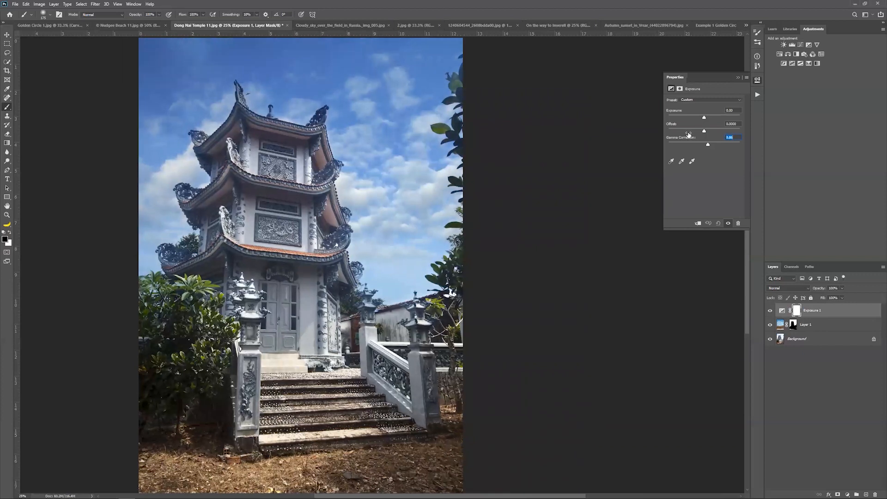
pyautogui.moveTo(688, 134); pyautogui.dragTo(684, 134)
pyautogui.click(770, 311)
pyautogui.click(769, 311)
pyautogui.moveTo(686, 138); pyautogui.dragTo(688, 137)
pyautogui.click(757, 79)
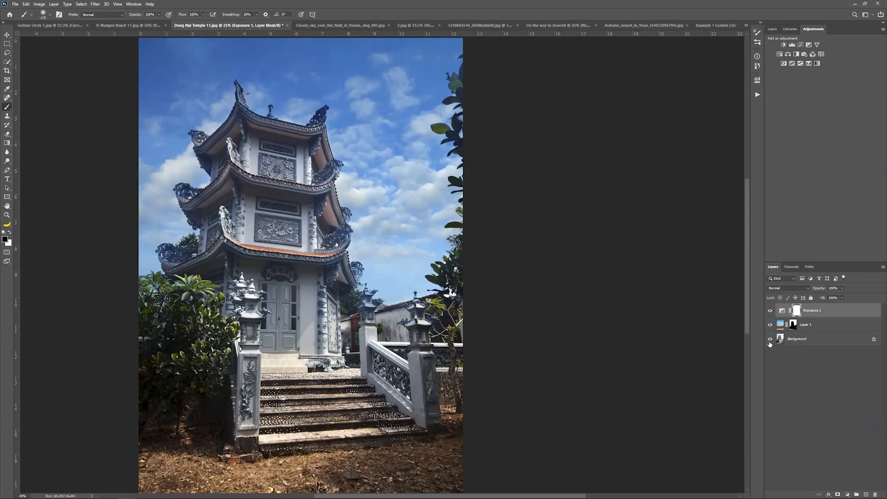
pyautogui.keyDown('alt'); pyautogui.click(770, 339); pyautogui.keyUp('alt')
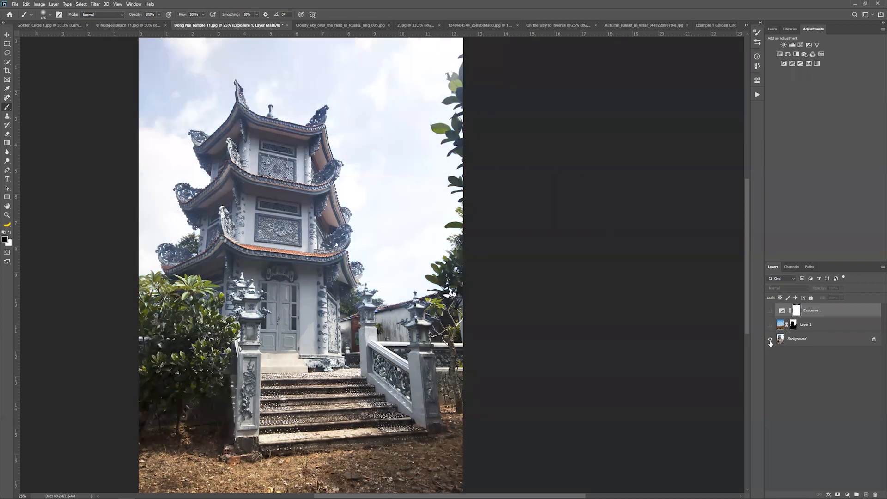
pyautogui.keyDown('alt'); pyautogui.click(769, 341); pyautogui.keyUp('alt')
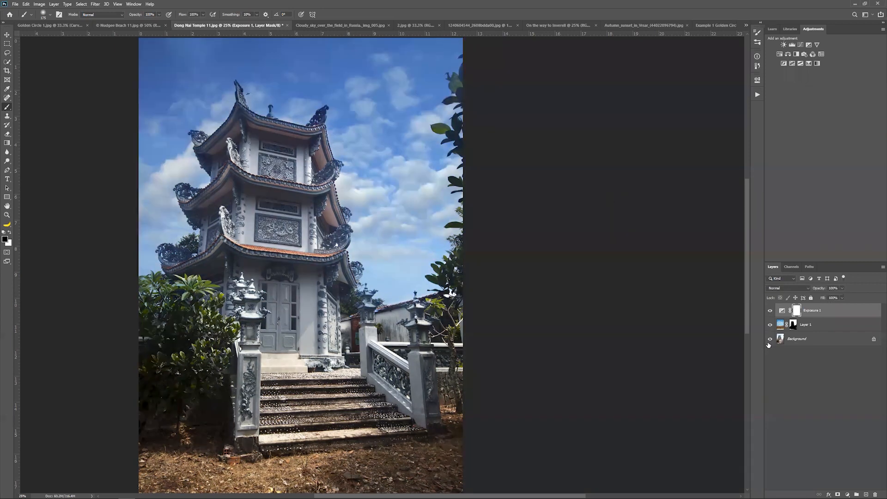